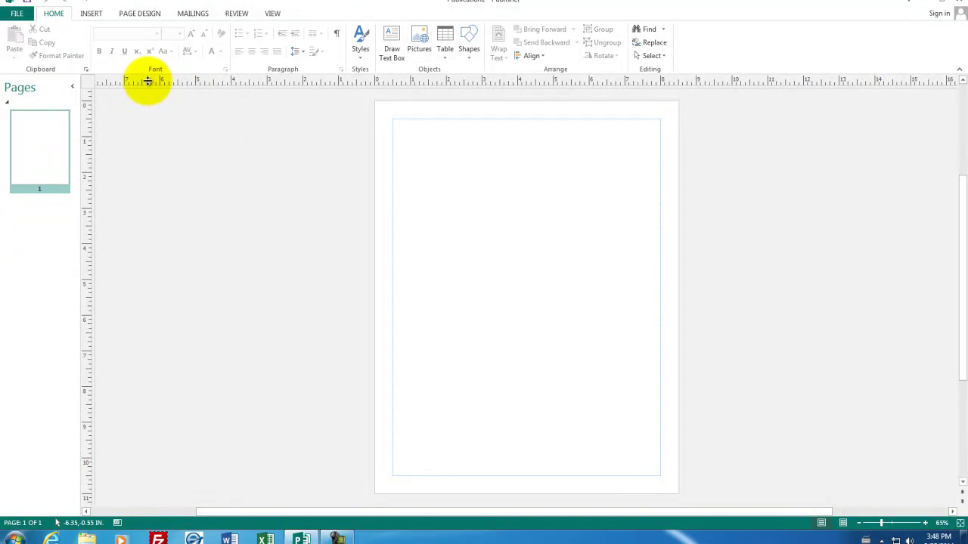
# Step: Change the blank page's orientation to landscape
pyautogui.click(144, 15)
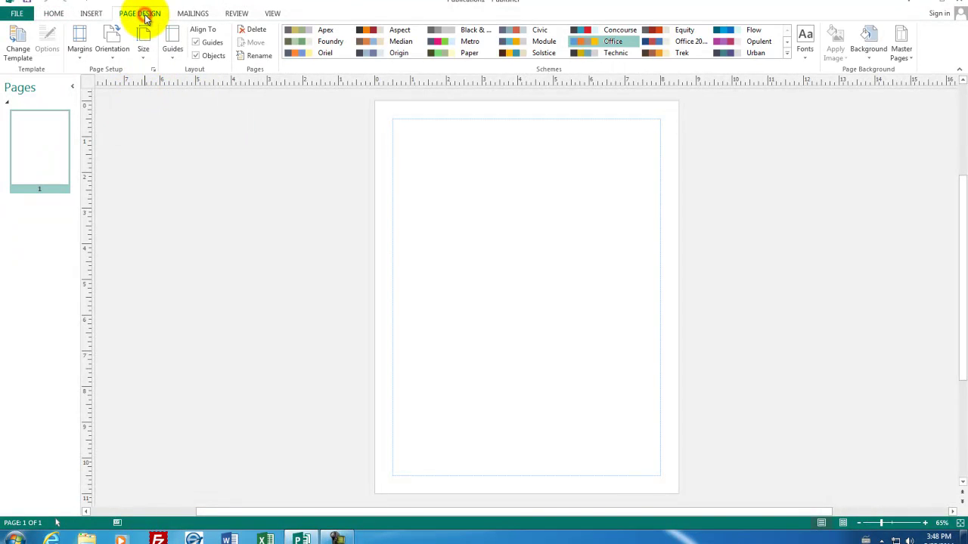
pyautogui.click(117, 61)
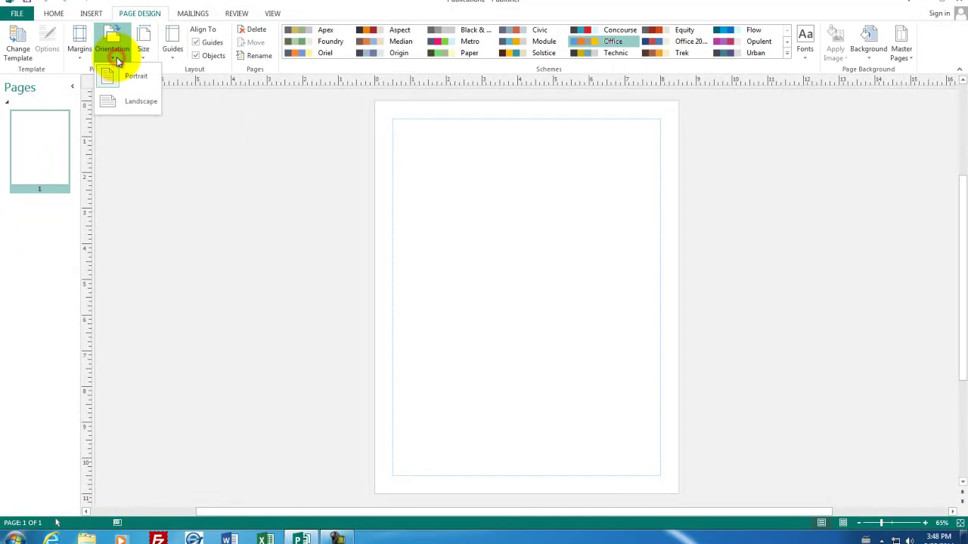
pyautogui.click(125, 102)
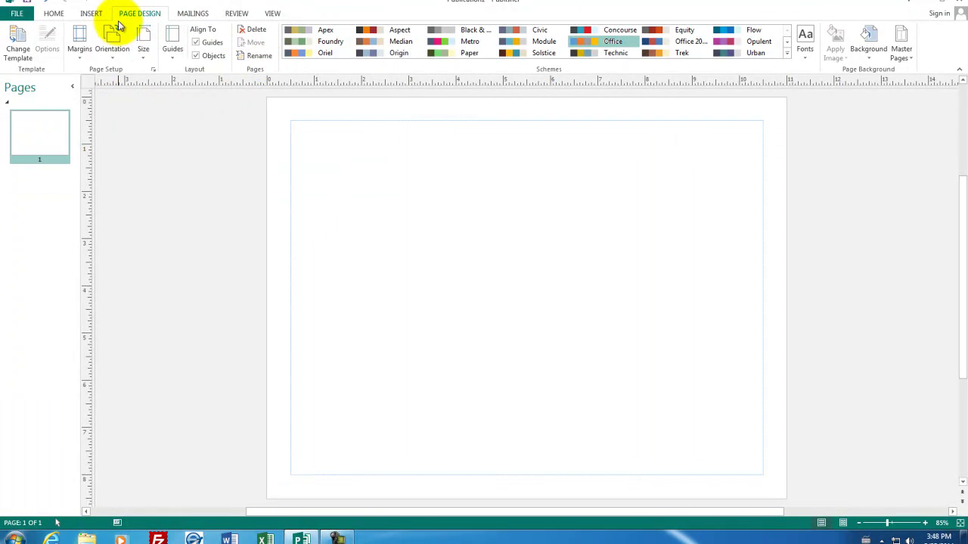
# Step: Draw a text box about 10 by 1.35 inches across the page's upper margin and enter "Company History for Crystal Pools"
pyautogui.click(89, 13)
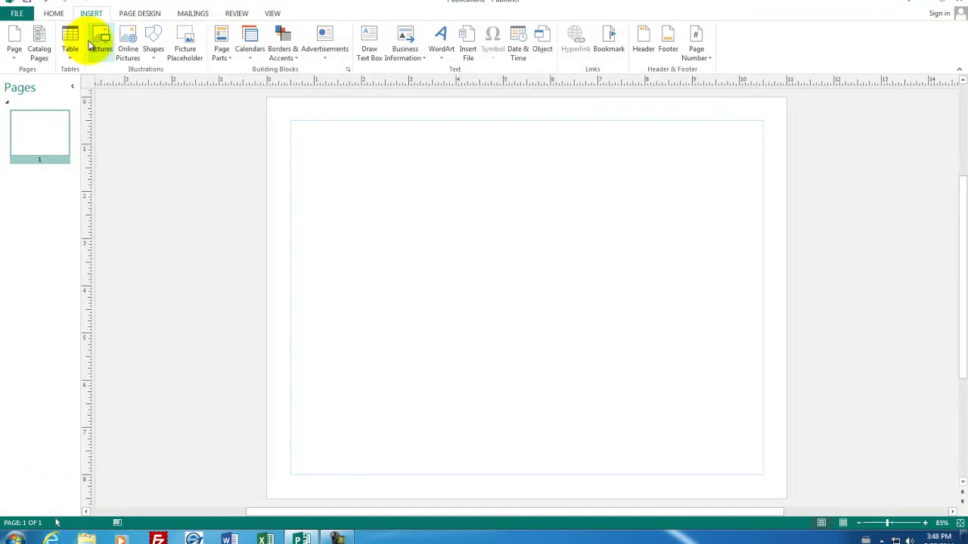
pyautogui.click(362, 53)
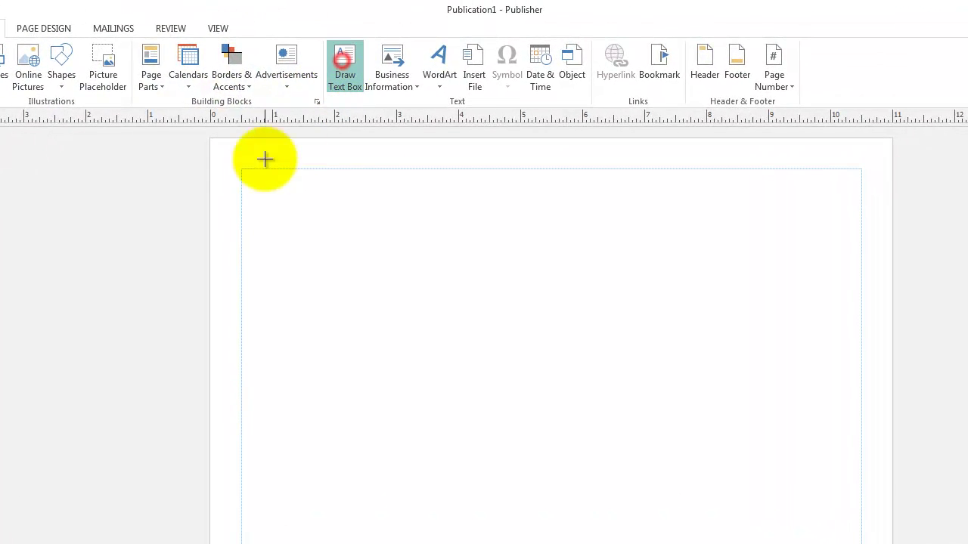
pyautogui.moveTo(243, 170)
pyautogui.mouseDown()
pyautogui.moveTo(840, 242)
pyautogui.moveTo(862, 256)
pyautogui.mouseUp()
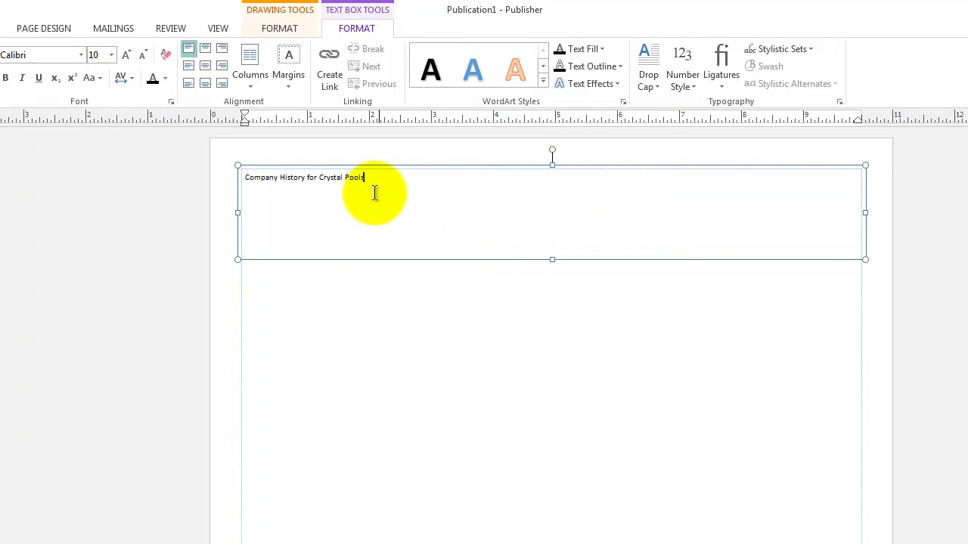
# Step: Enlarge the title text to 26 pt and center it horizontally and vertically in its text box
pyautogui.moveTo(378, 177); pyautogui.dragTo(255, 179)
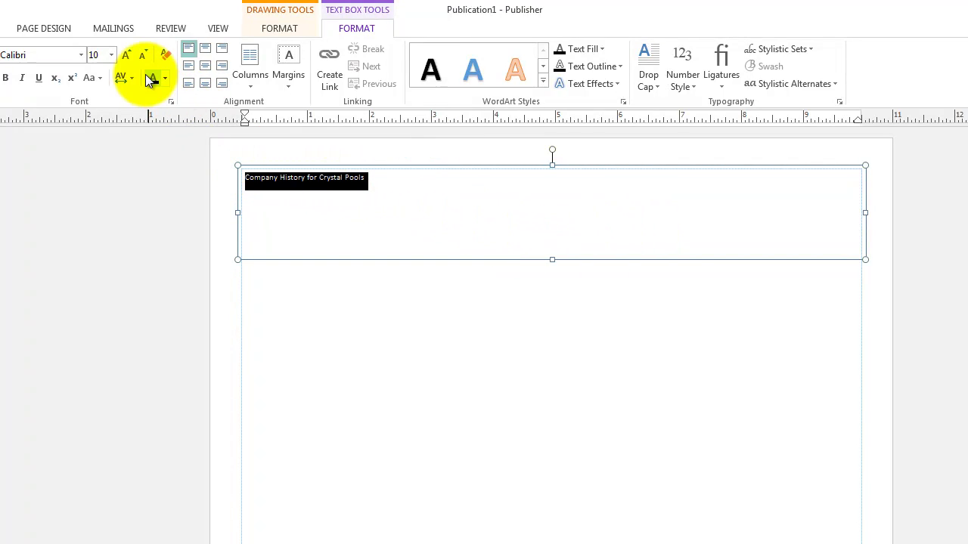
pyautogui.click(126, 57)
pyautogui.click(127, 57)
pyautogui.click(126, 57)
pyautogui.click(126, 56)
pyautogui.click(126, 57)
pyautogui.click(126, 57)
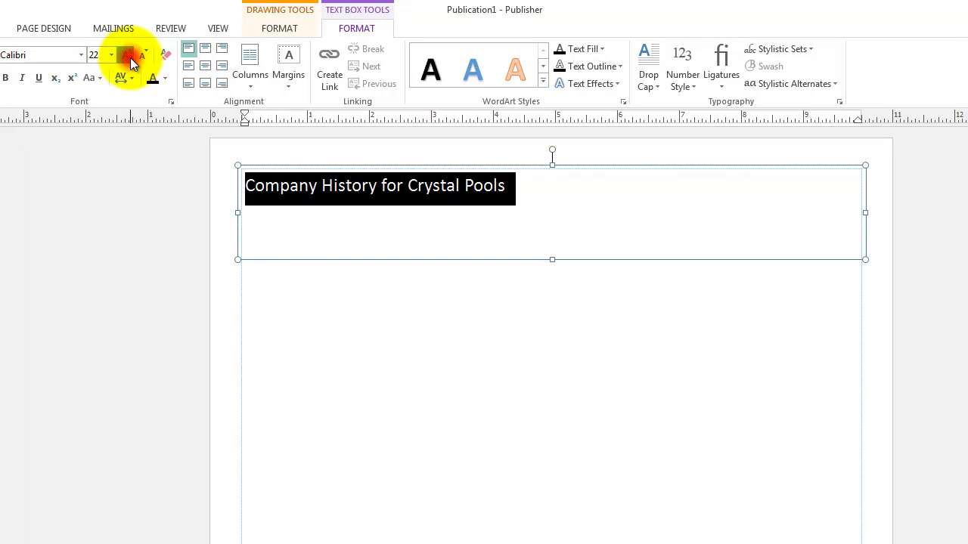
pyautogui.click(126, 57)
pyautogui.click(126, 56)
pyautogui.click(126, 56)
pyautogui.click(204, 66)
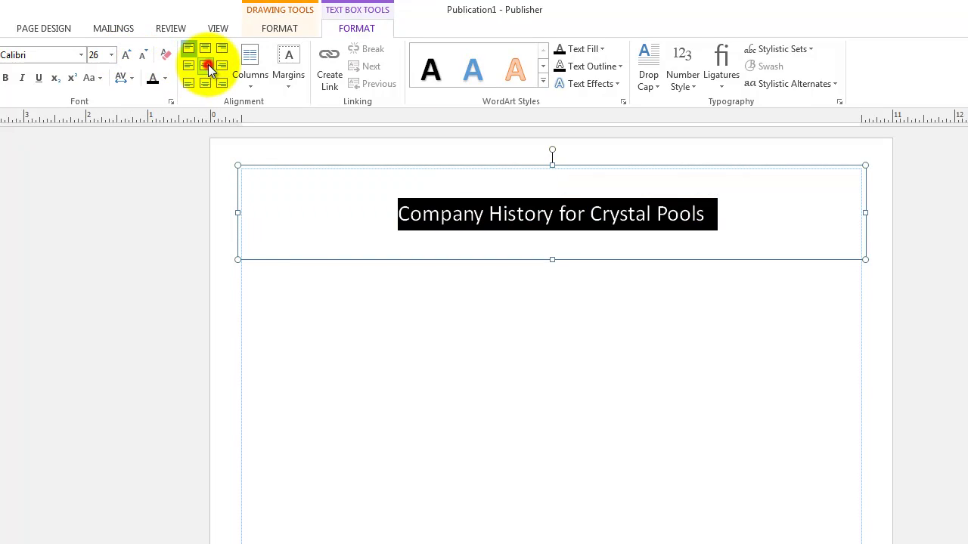
# Step: Change the title's font to Bernard MT Condensed and its size to 48 pt, keeping it on one line
pyautogui.click(81, 54)
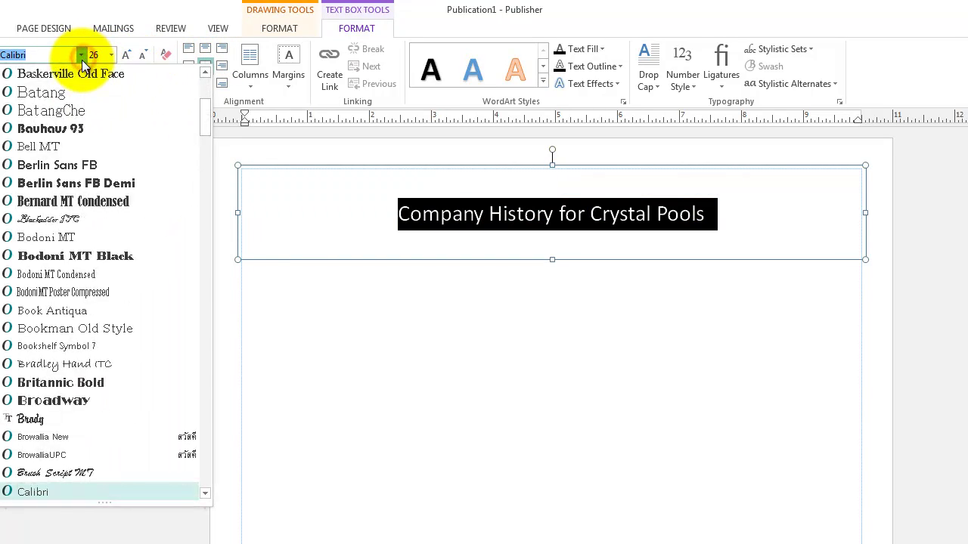
pyautogui.click(60, 202)
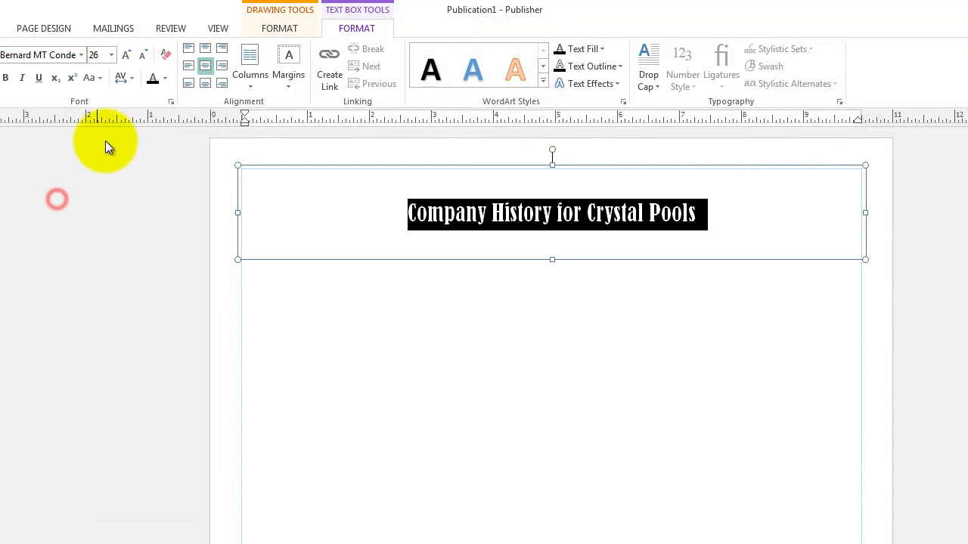
pyautogui.click(126, 54)
pyautogui.click(126, 54)
pyautogui.click(127, 55)
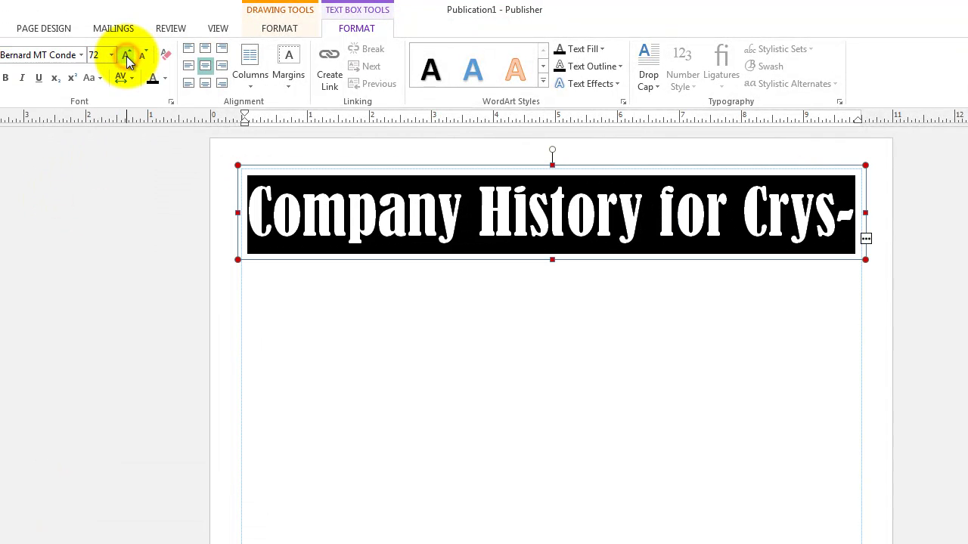
pyautogui.click(142, 55)
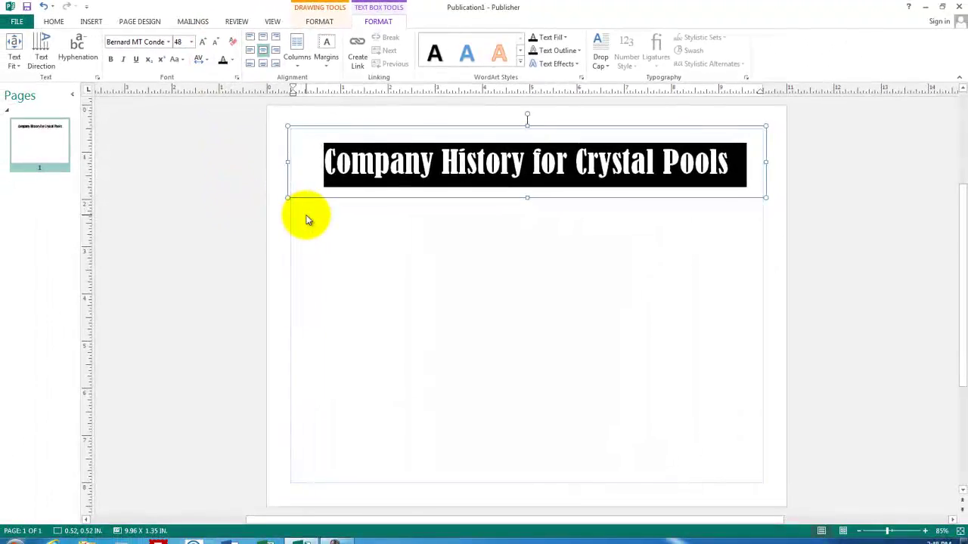
pyautogui.click(292, 239)
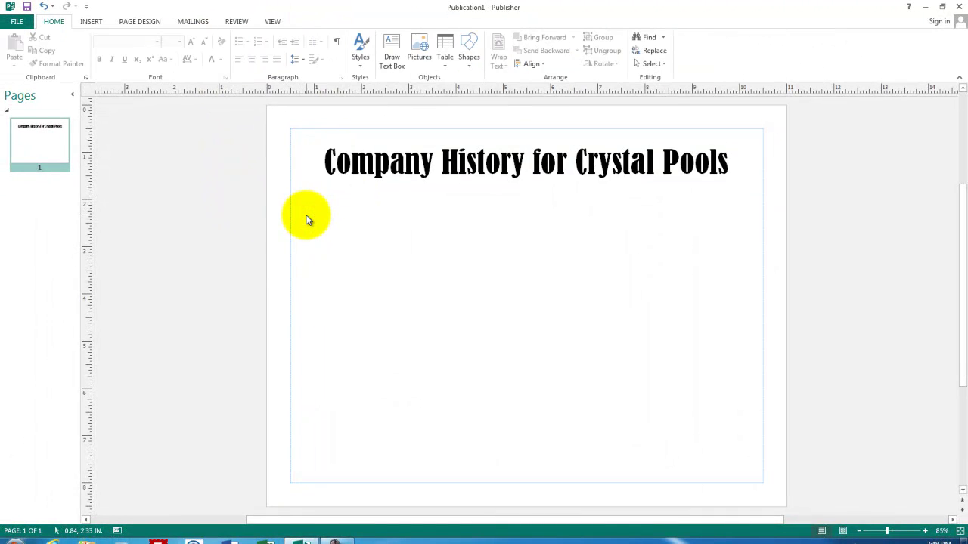
# Step: Draw a freeform S-shaped timeline of straight segments below the title, margin to margin, about 9.99 inches wide and 3.88 inches high
pyautogui.click(90, 23)
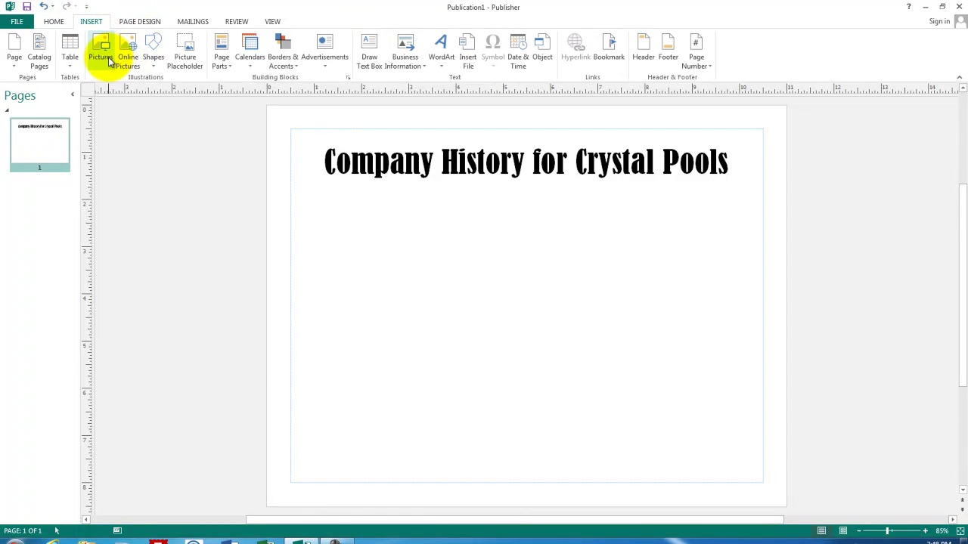
pyautogui.click(155, 67)
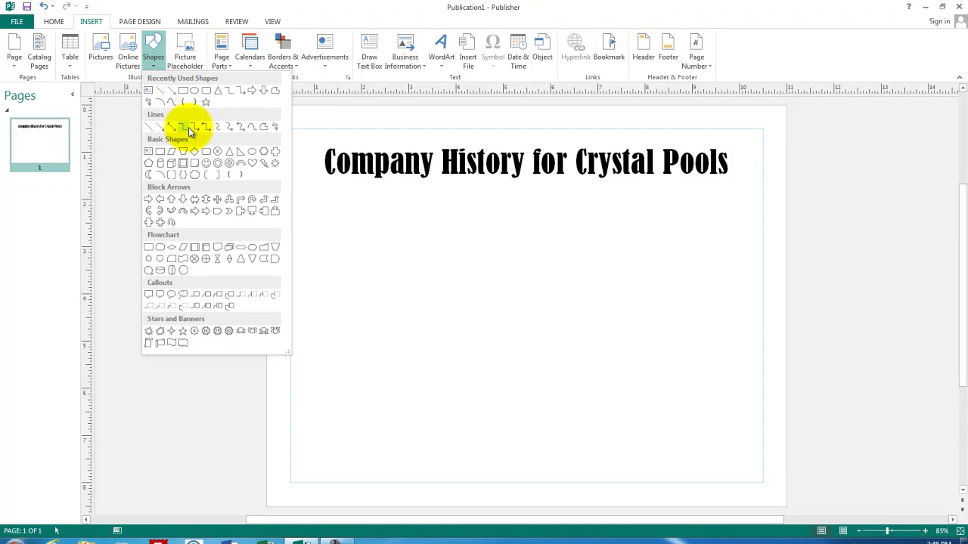
pyautogui.click(262, 131)
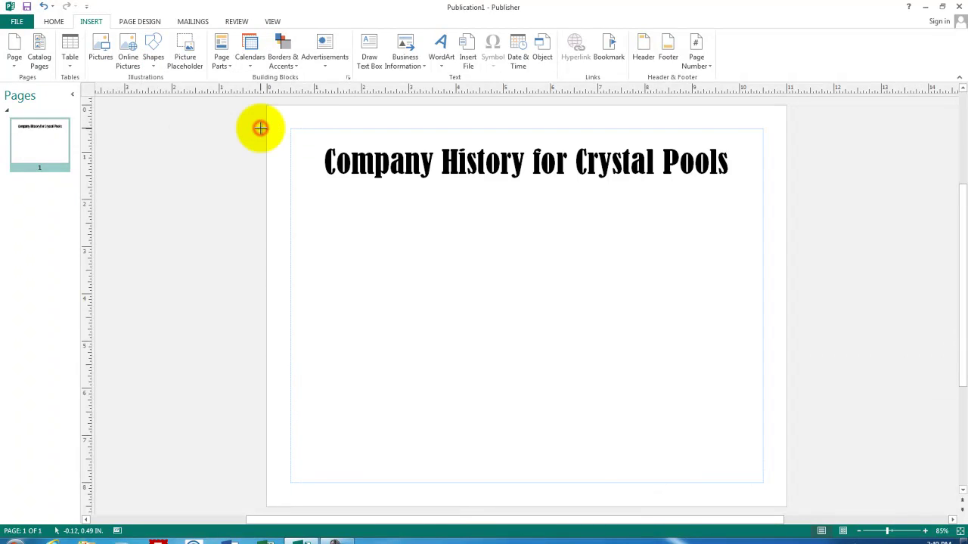
pyautogui.click(290, 215)
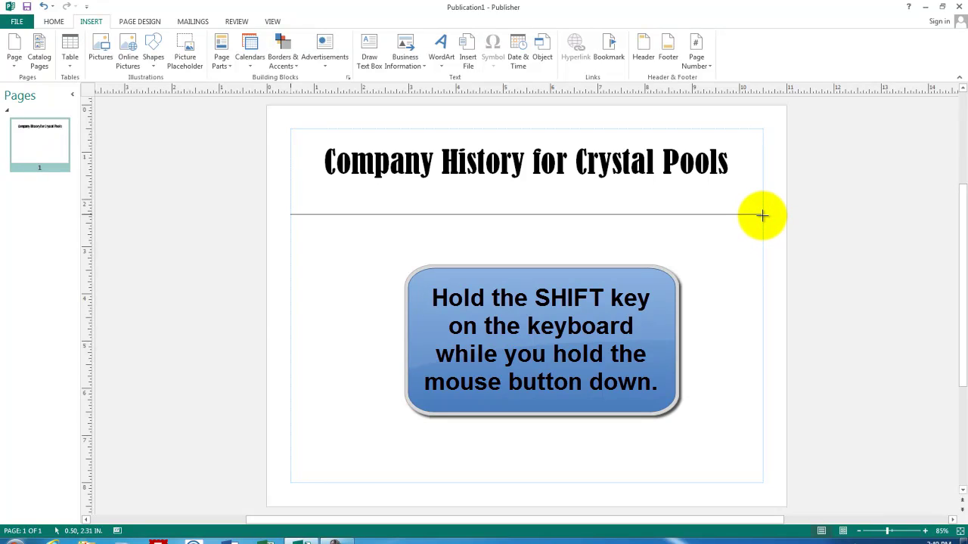
pyautogui.click(762, 216)
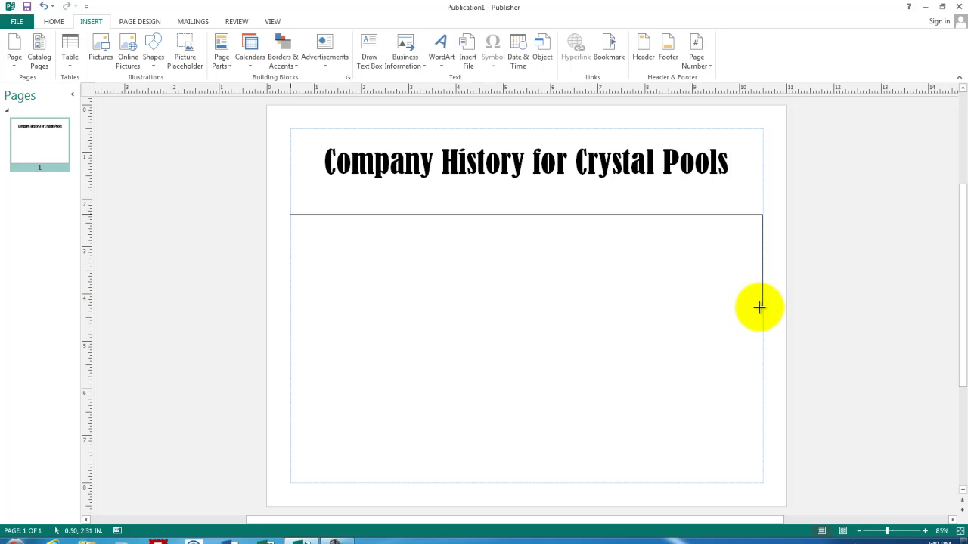
pyautogui.click(760, 307)
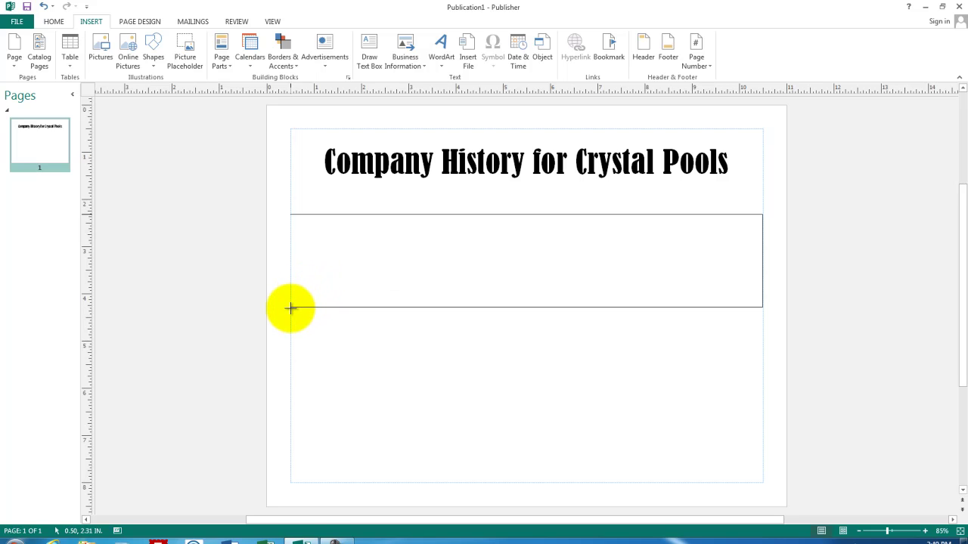
pyautogui.click(291, 307)
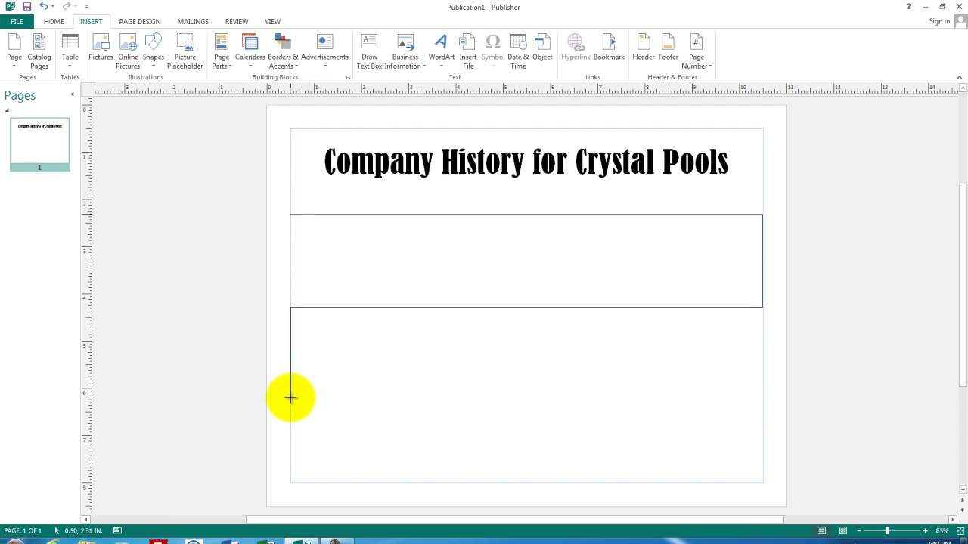
pyautogui.click(291, 398)
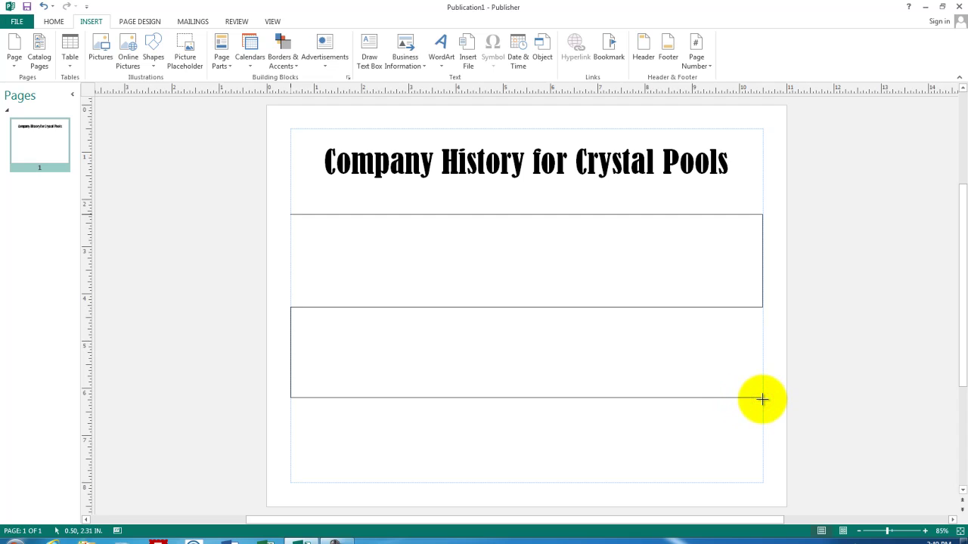
pyautogui.click(762, 398)
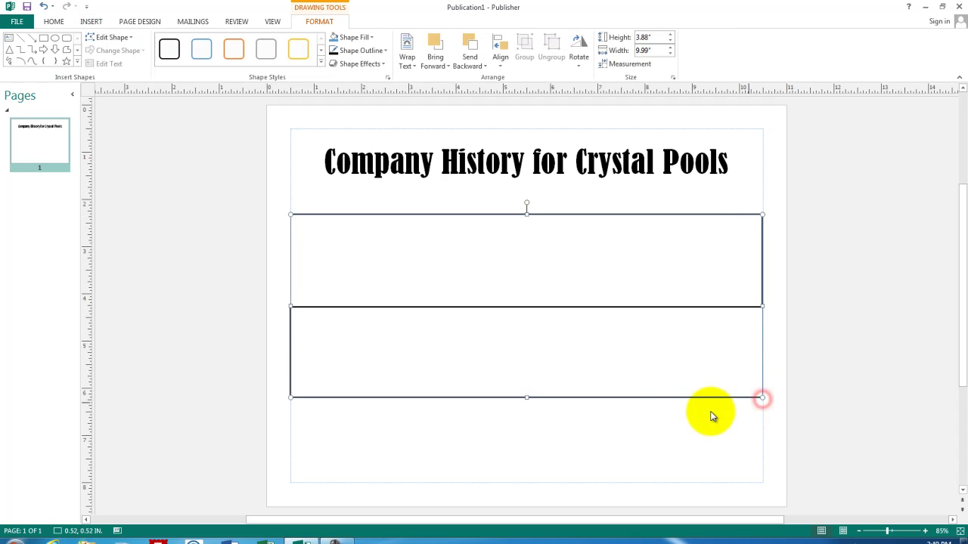
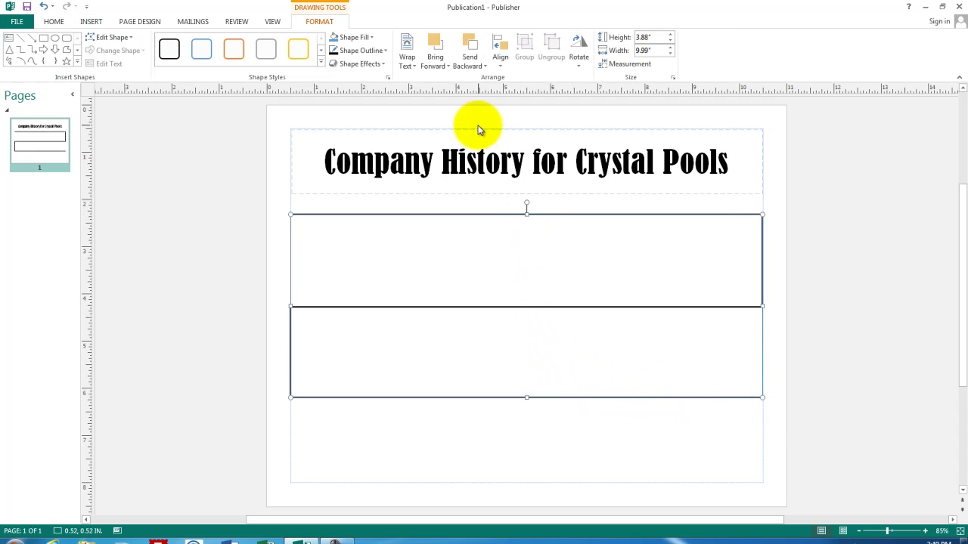
# Step: Set the timeline's outline weight to 6 pt
pyautogui.click(385, 51)
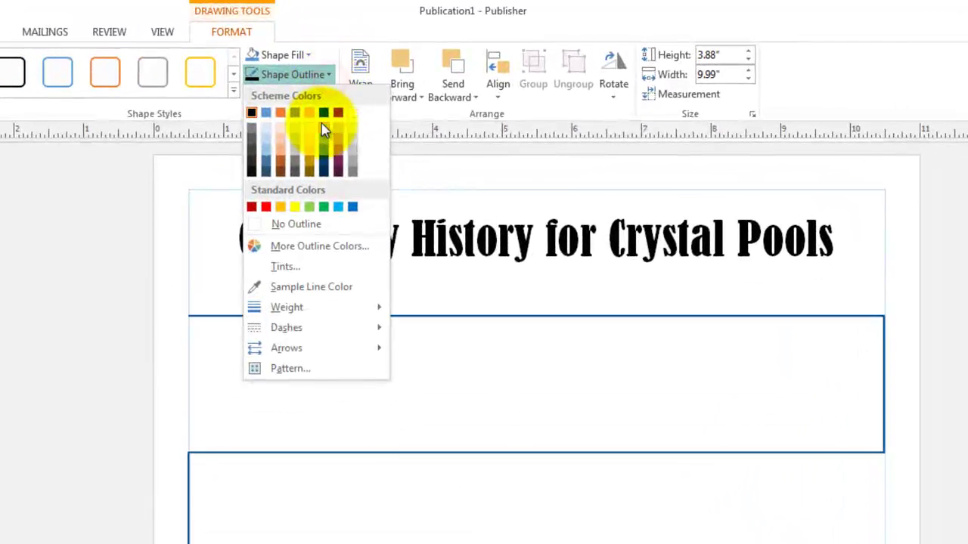
pyautogui.moveTo(287, 310)
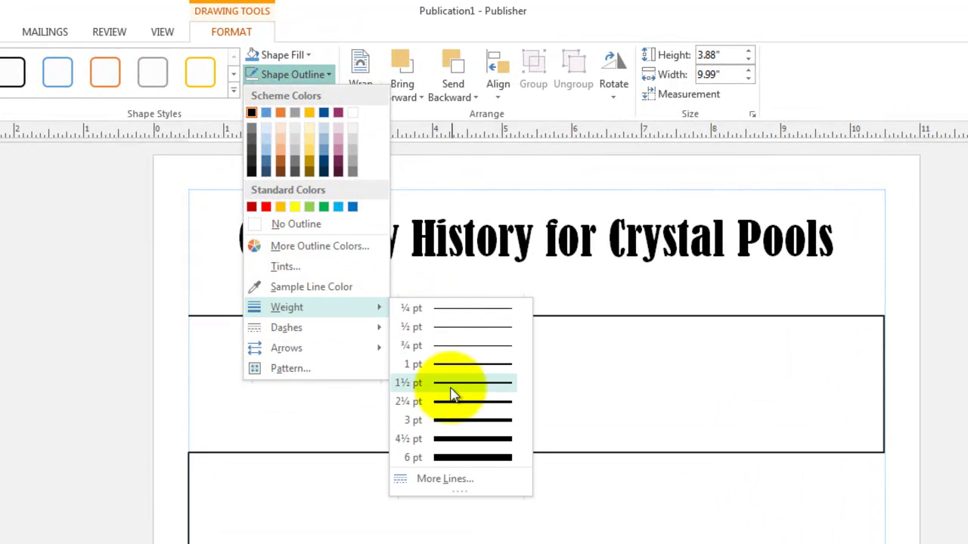
pyautogui.click(443, 459)
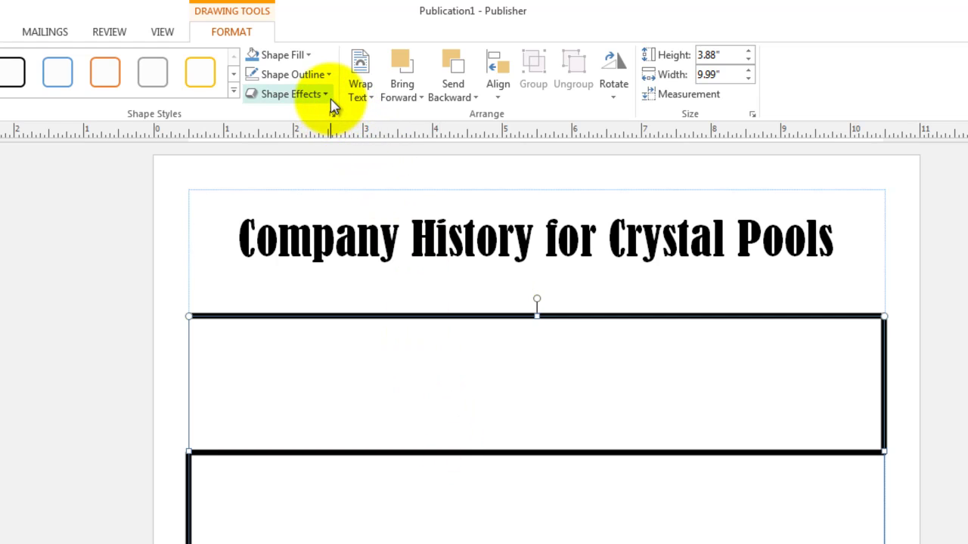
# Step: Give the timeline a diamond start and an arrowhead end, and color its outline standard red
pyautogui.click(330, 75)
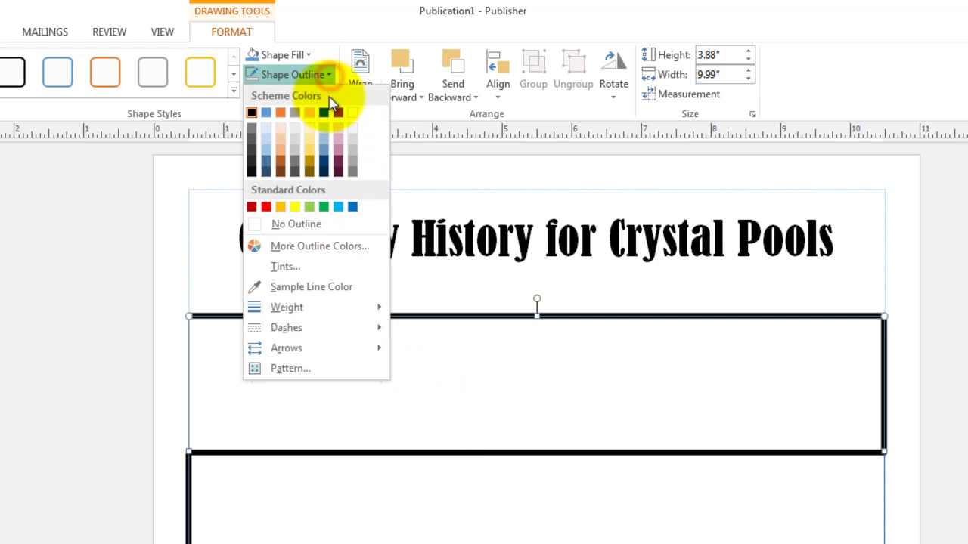
pyautogui.moveTo(301, 354)
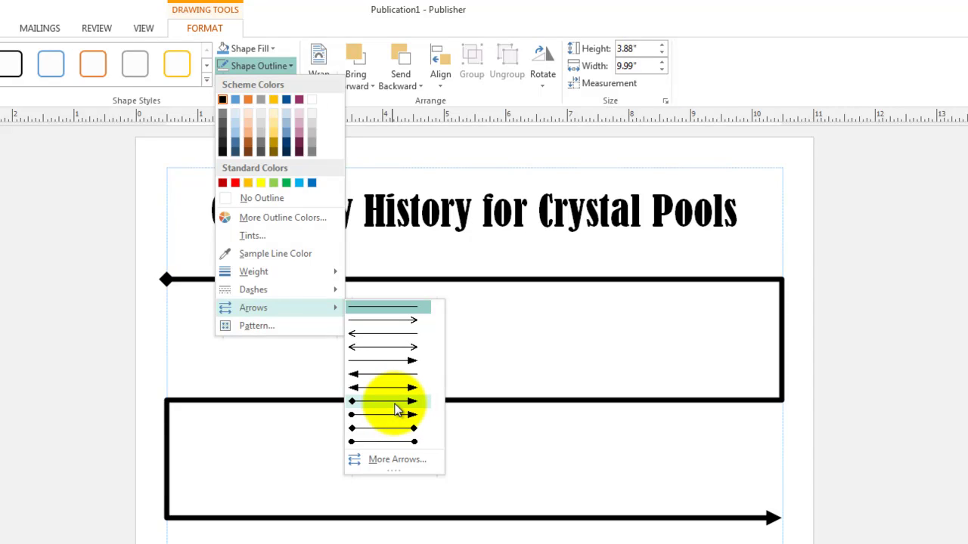
pyautogui.click(394, 406)
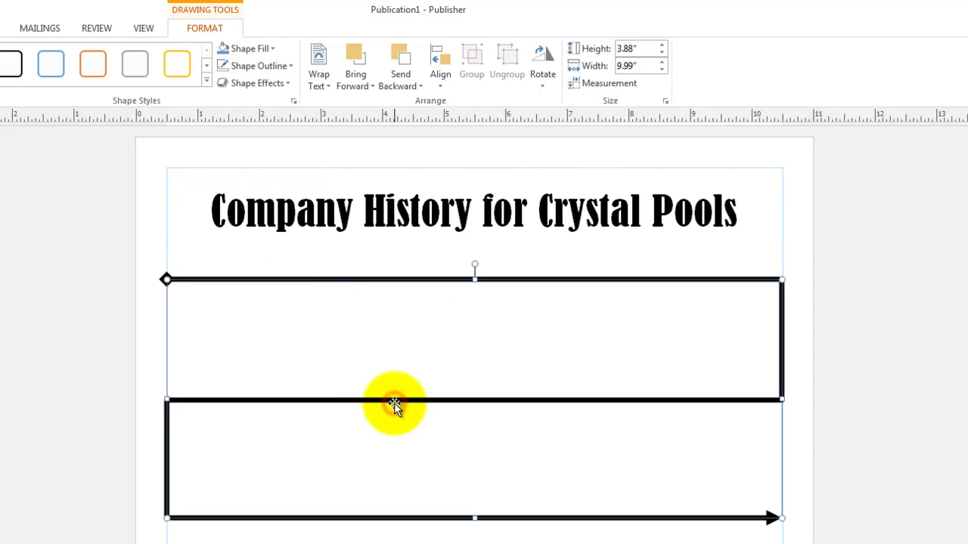
pyautogui.click(295, 68)
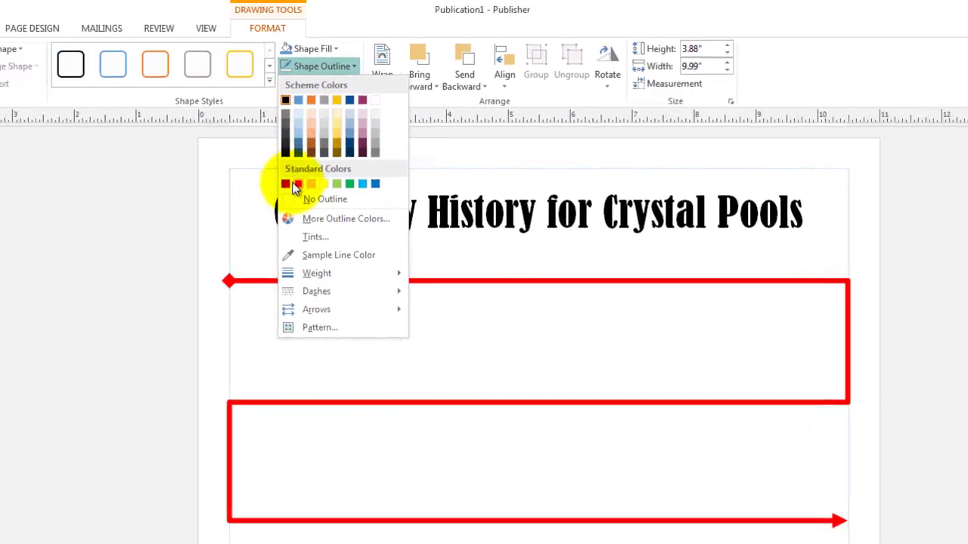
pyautogui.click(314, 185)
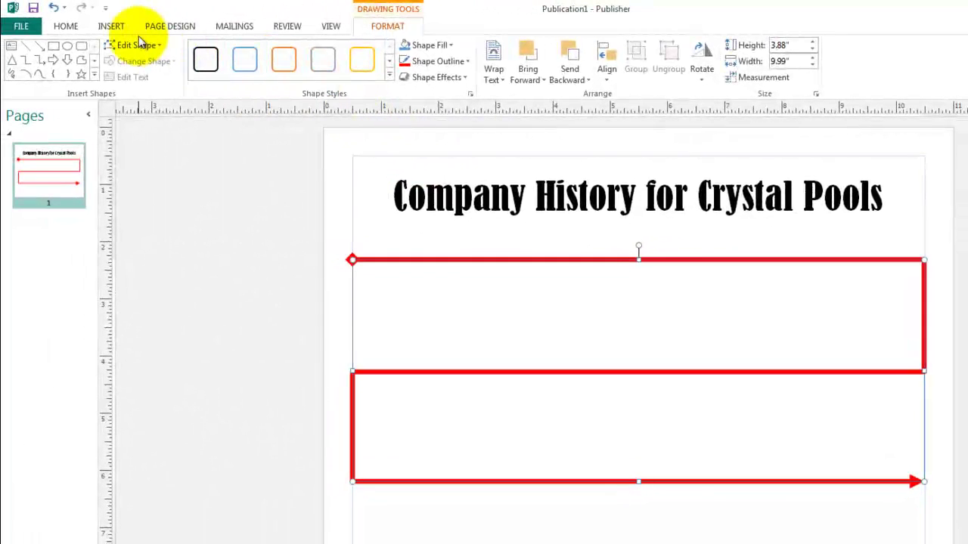
# Step: Draw a small text box over the timeline's first horizontal segment, just after the diamond start
pyautogui.click(114, 28)
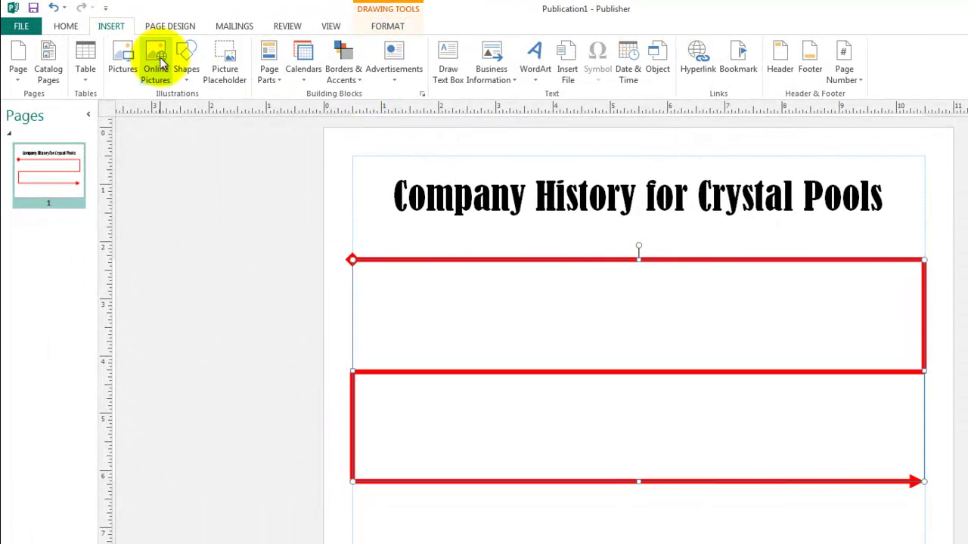
pyautogui.click(451, 76)
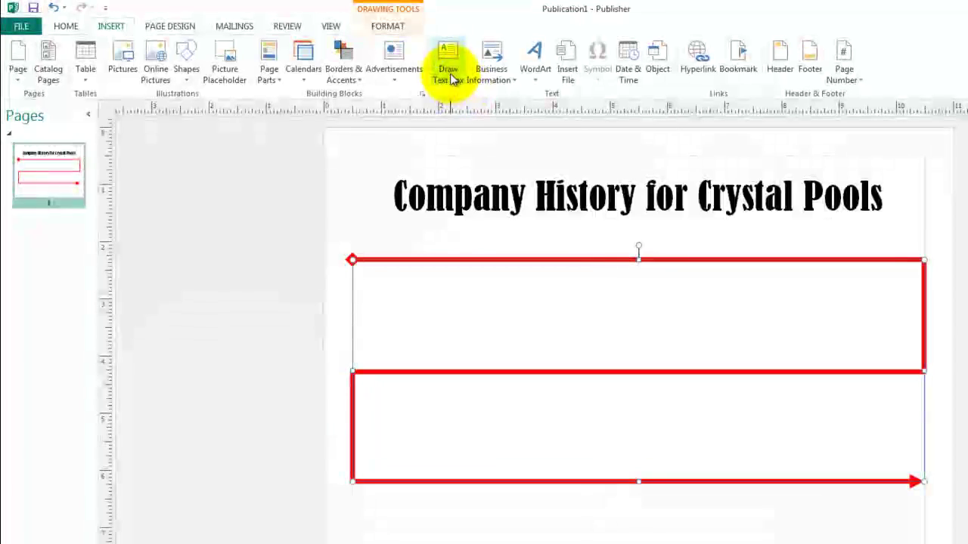
pyautogui.moveTo(386, 250); pyautogui.dragTo(445, 276)
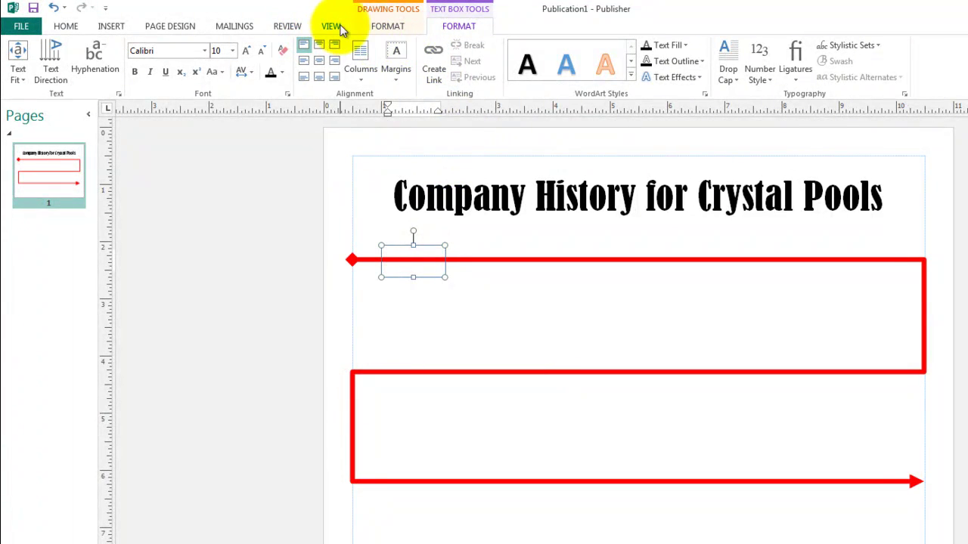
# Step: Fill the small text box on the timeline with white and set its outline weight to 2¼ pt
pyautogui.click(385, 28)
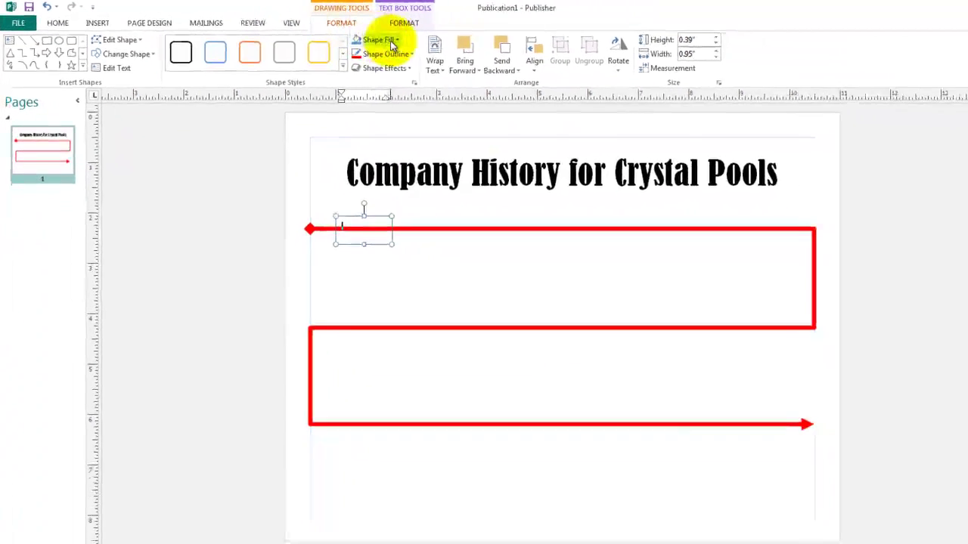
pyautogui.click(431, 46)
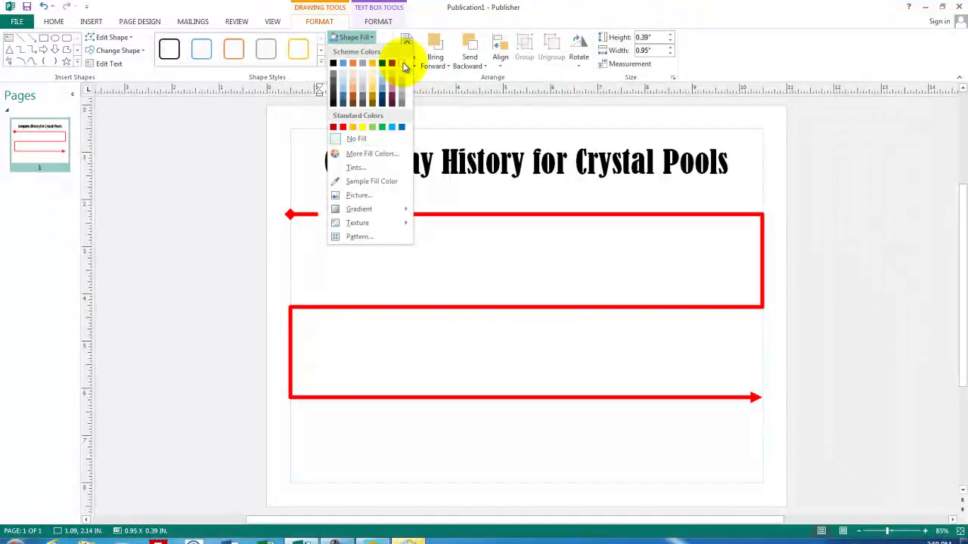
pyautogui.click(403, 65)
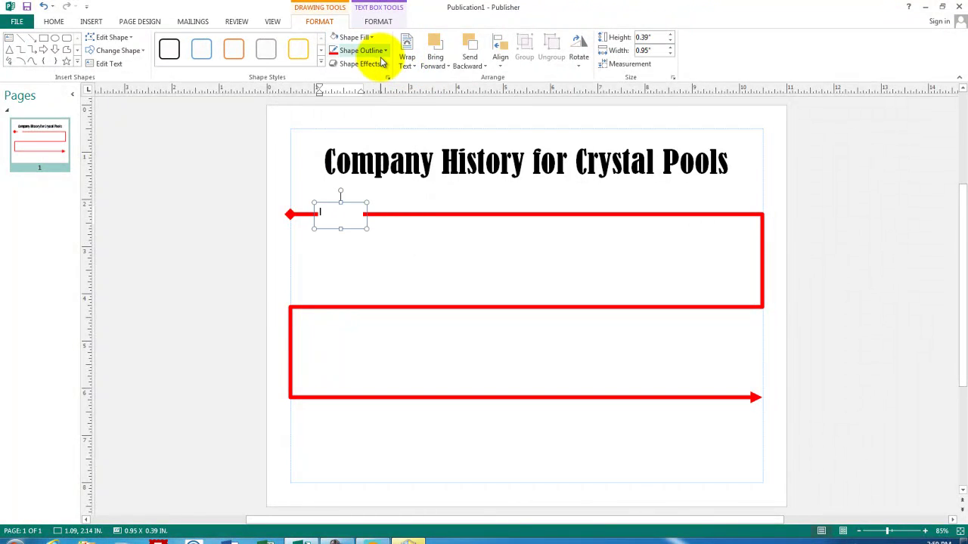
pyautogui.click(386, 51)
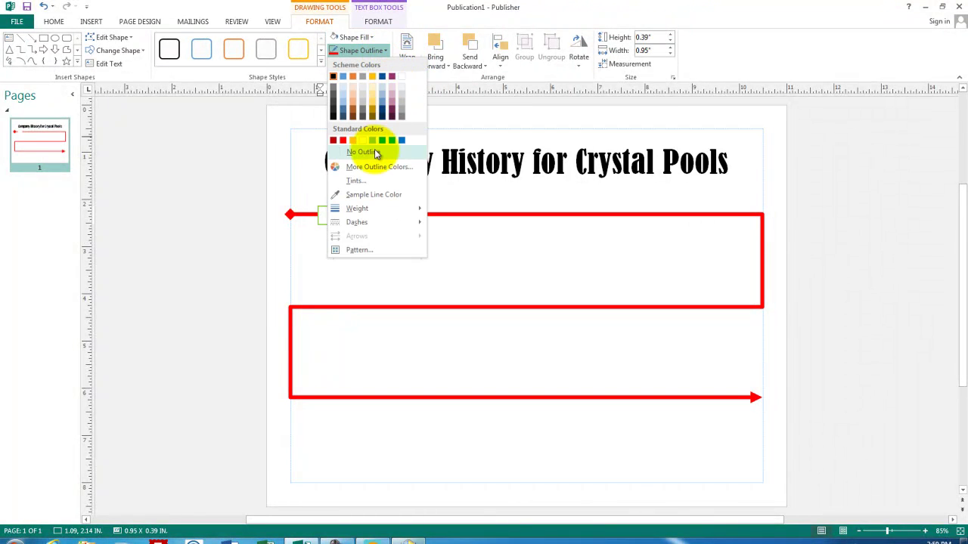
pyautogui.moveTo(369, 209)
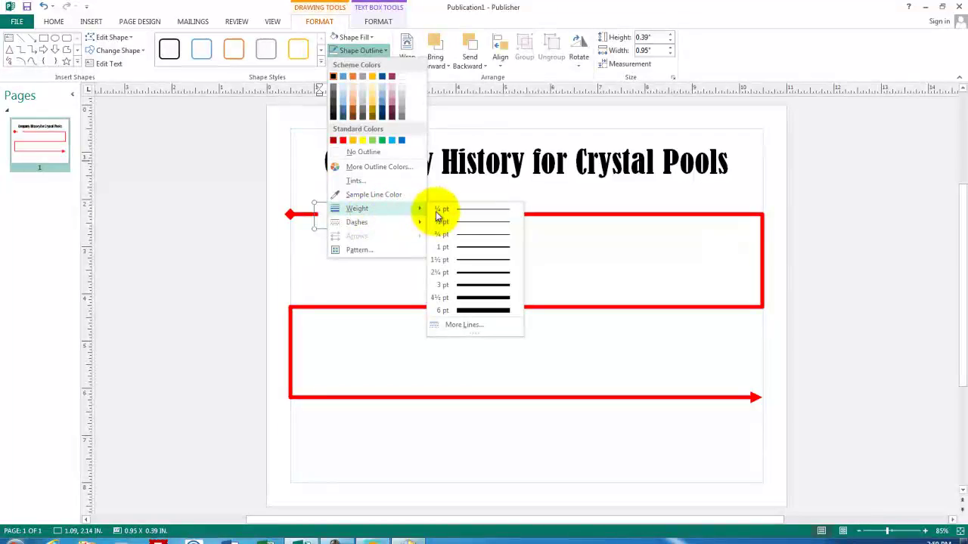
pyautogui.click(457, 269)
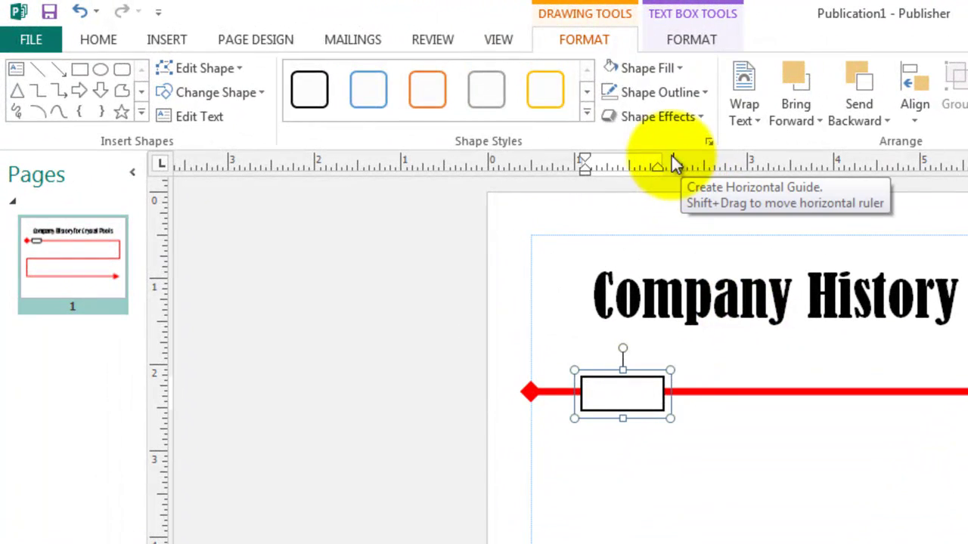
# Step: Enter the year 1982, centered, in the small text box on the timeline
pyautogui.click(96, 43)
pyautogui.click(461, 105)
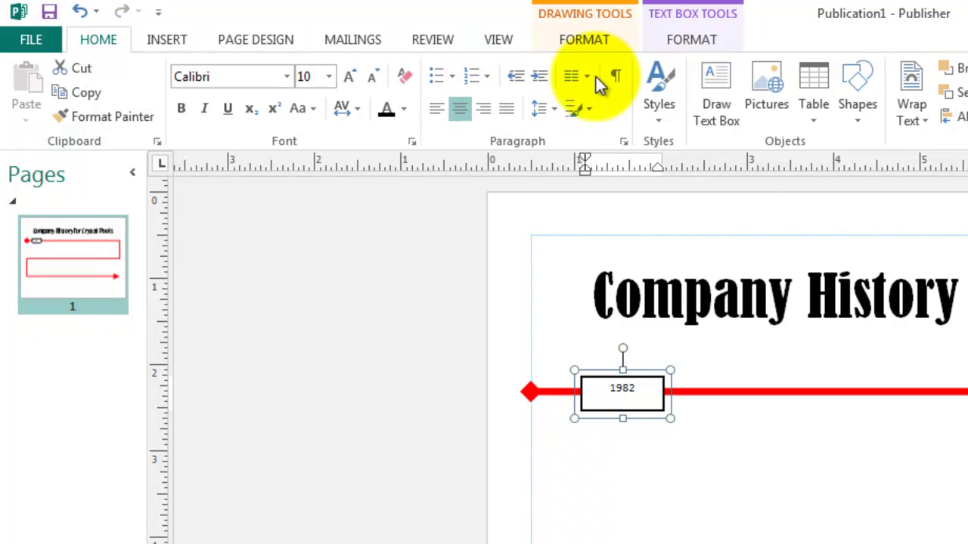
# Step: Draw a text box just above the 1982 box and enter the centered caption "Company Founded"
pyautogui.click(715, 79)
pyautogui.moveTo(565, 327); pyautogui.dragTo(685, 371)
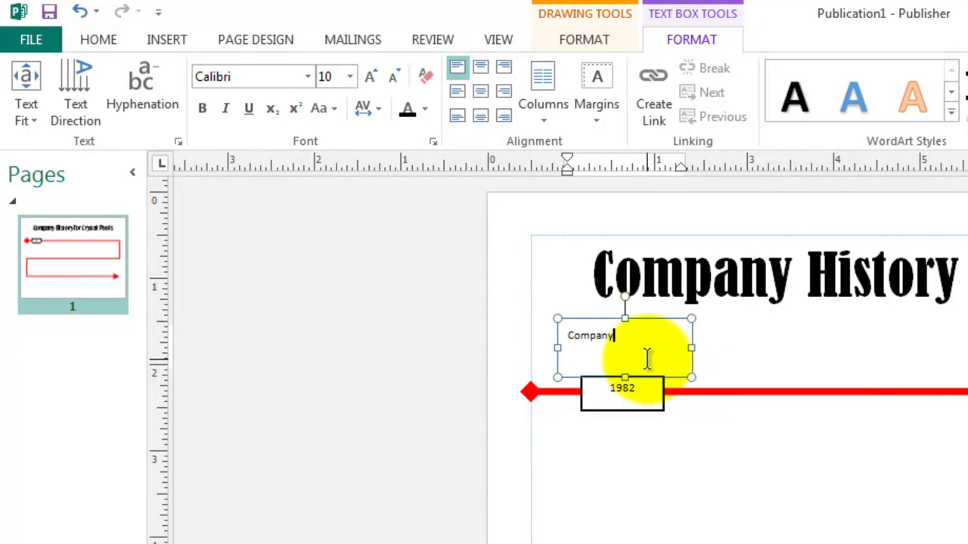
pyautogui.write('Company Founded')
pyautogui.click(98, 39)
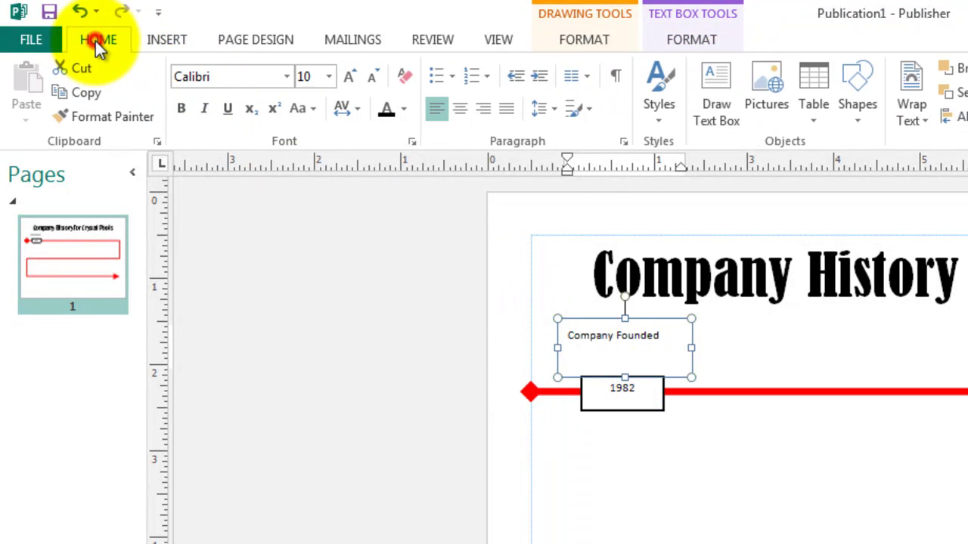
pyautogui.click(460, 110)
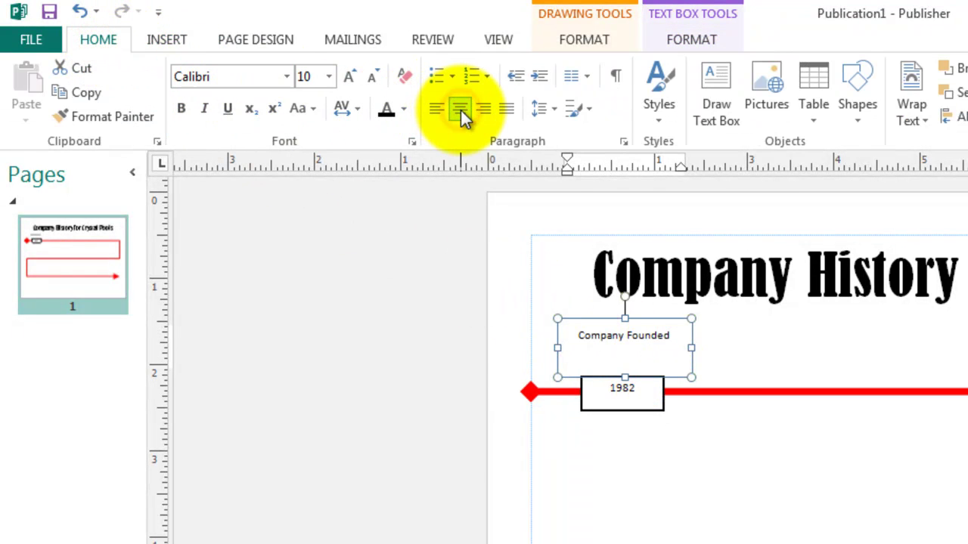
pyautogui.click(705, 385)
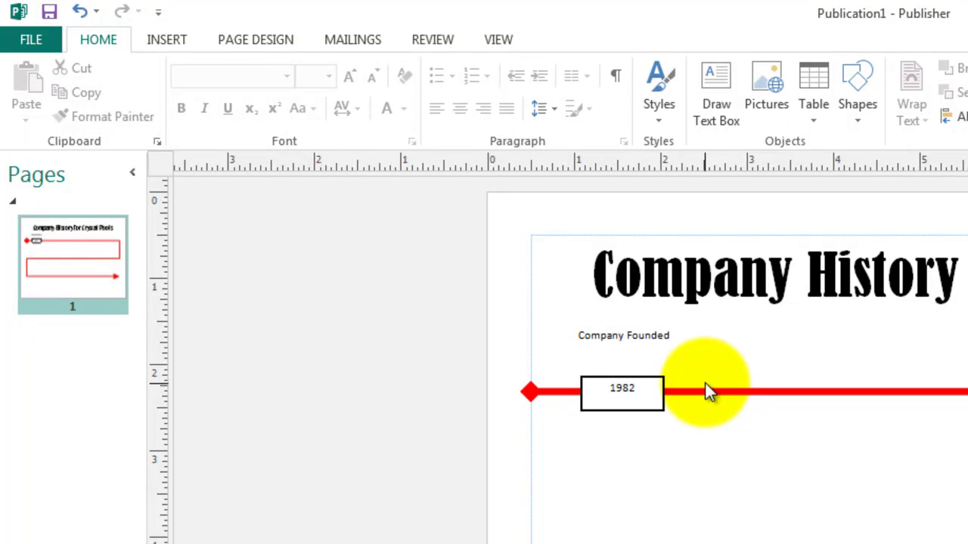
# Step: Nudge the "Company Founded" text box slightly down so it sits directly above the 1982 box, clear of the title
pyautogui.click(663, 340)
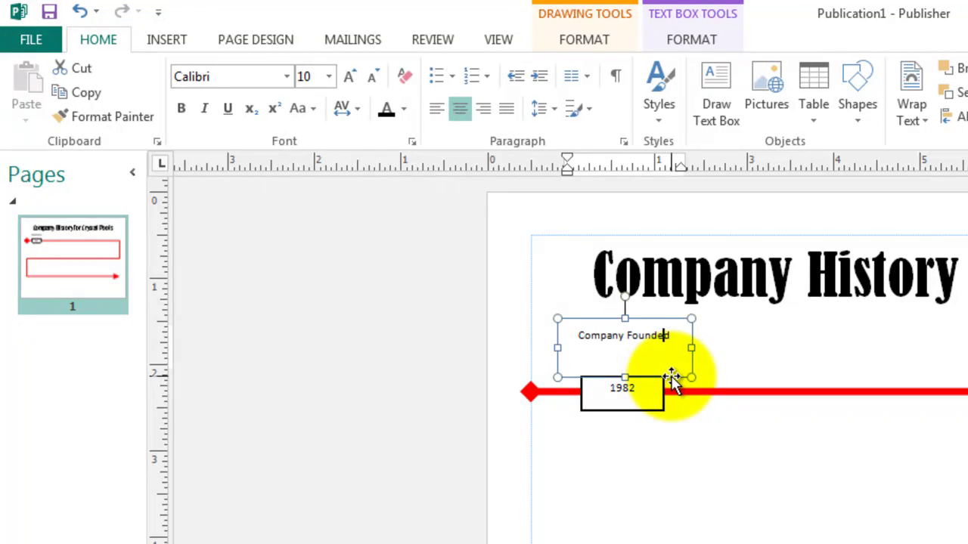
pyautogui.click(671, 376)
pyautogui.moveTo(672, 376); pyautogui.dragTo(672, 380)
pyautogui.press('Tab')
pyautogui.click(508, 417)
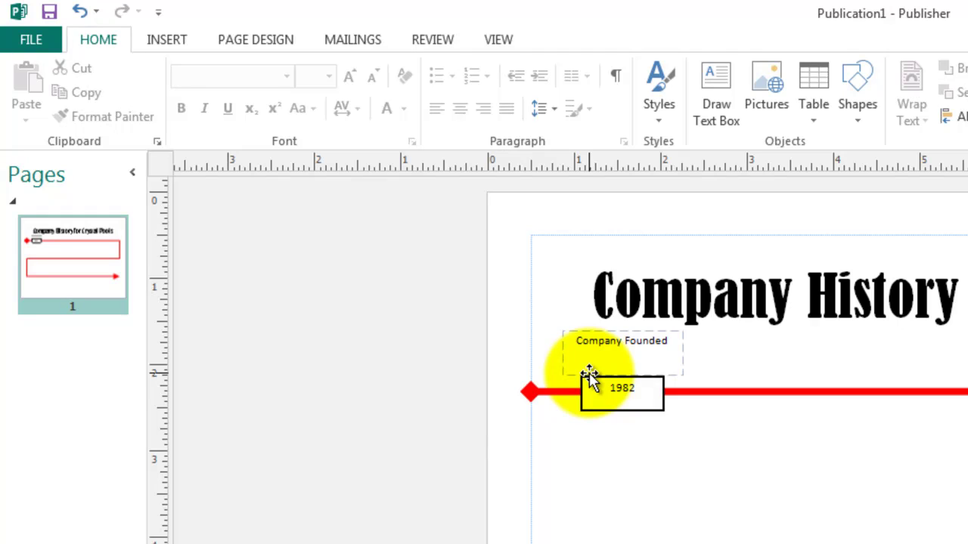
# Step: Group the 1982 box with its "Company Founded" caption and shift the group slightly along the line, away from the diamond
pyautogui.click(634, 399)
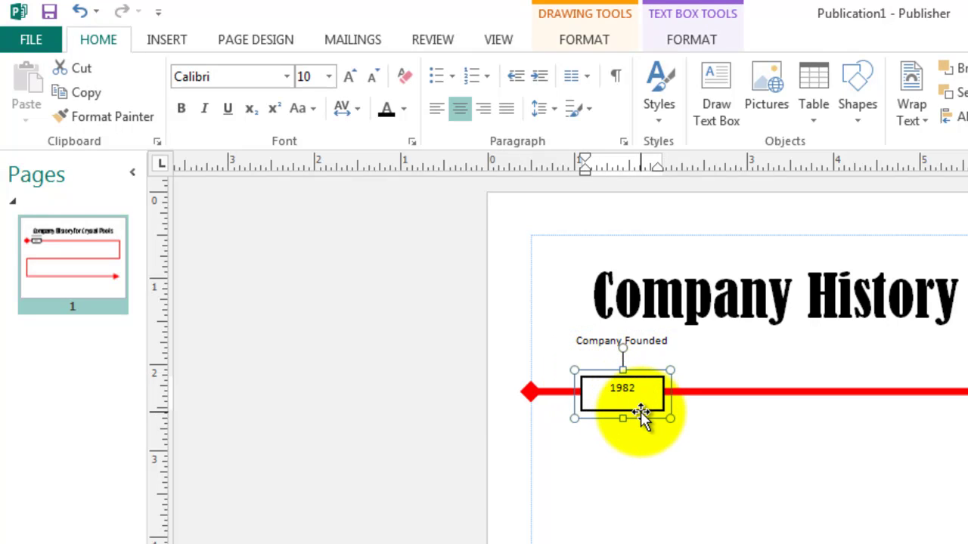
pyautogui.keyDown('shift'); pyautogui.click(638, 347); pyautogui.keyUp('shift')
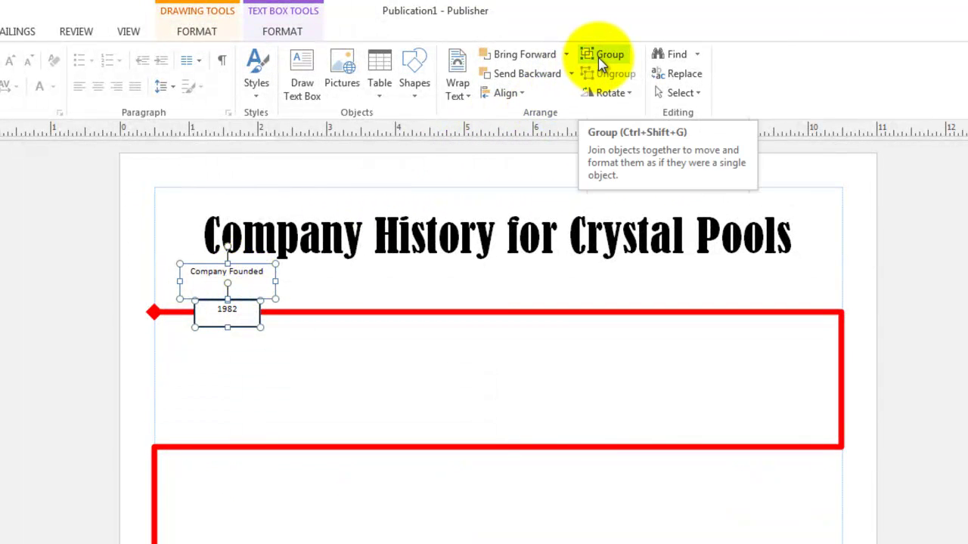
pyautogui.click(601, 59)
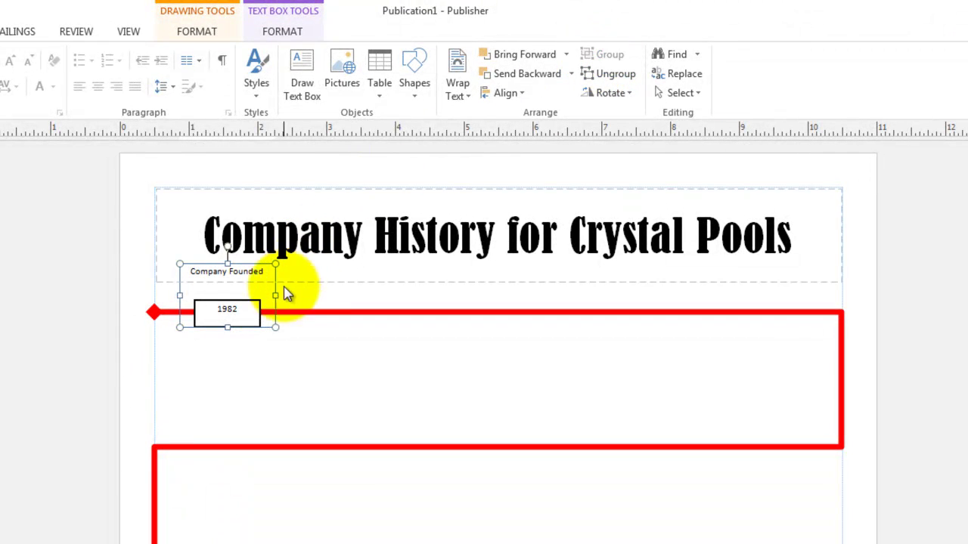
pyautogui.moveTo(260, 316)
pyautogui.mouseDown()
pyautogui.moveTo(351, 372)
pyautogui.moveTo(272, 328)
pyautogui.moveTo(257, 334)
pyautogui.mouseUp()
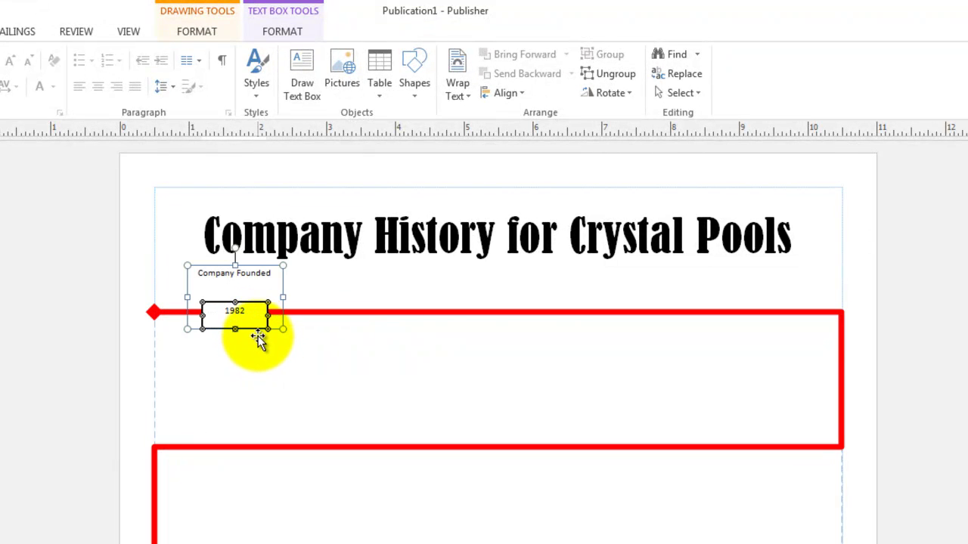
# Step: Copy the 1982 group, paste a duplicate and place it on the first horizontal segment just after the original
pyautogui.rightClick(255, 328)
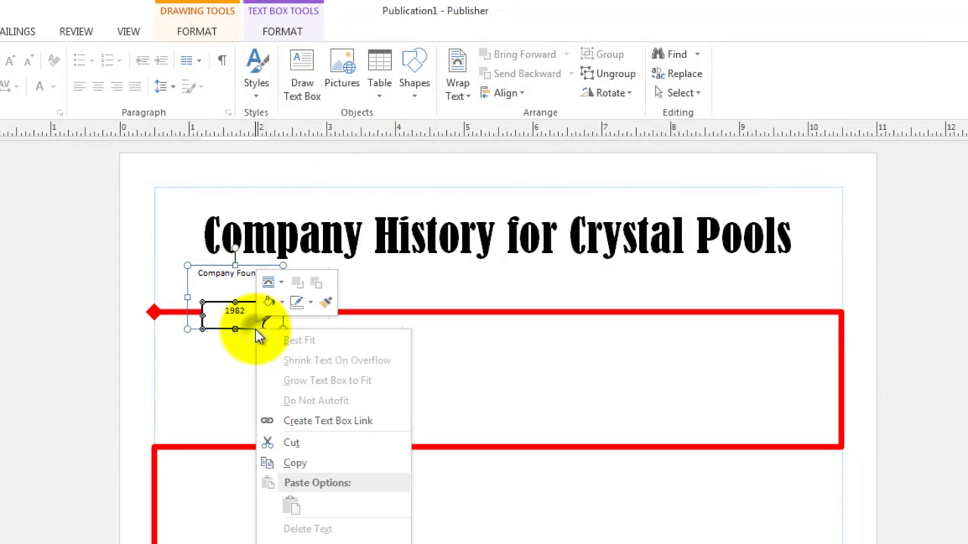
pyautogui.click(296, 465)
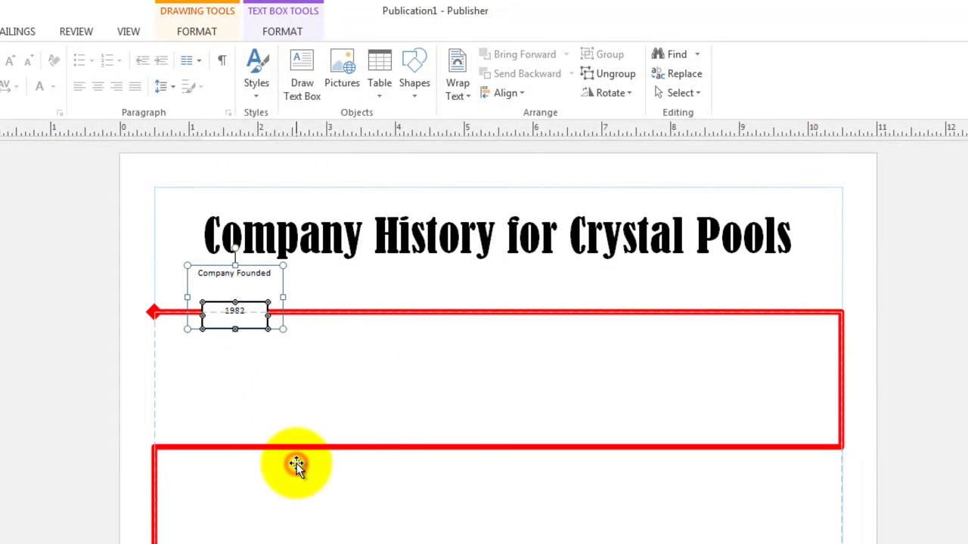
pyautogui.click(323, 359)
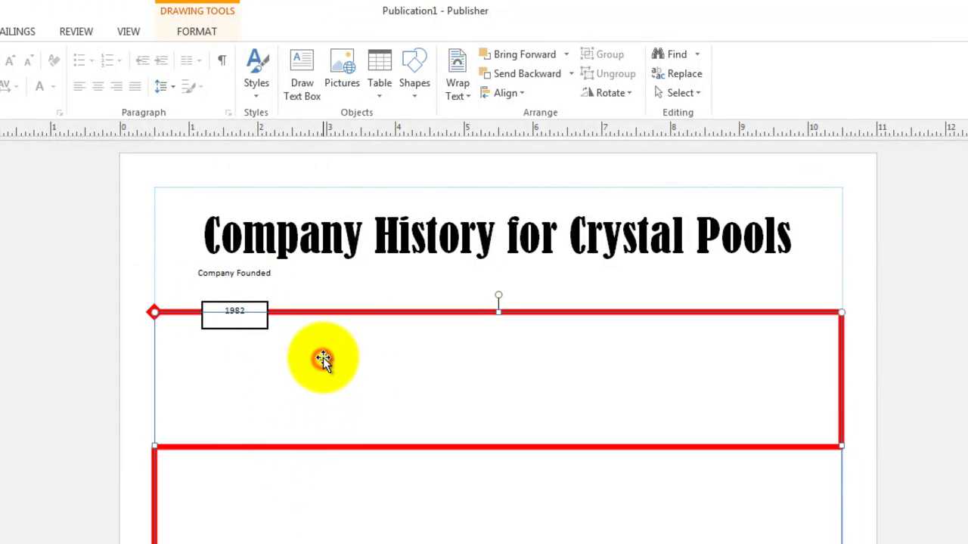
pyautogui.rightClick(340, 298)
pyautogui.click(368, 342)
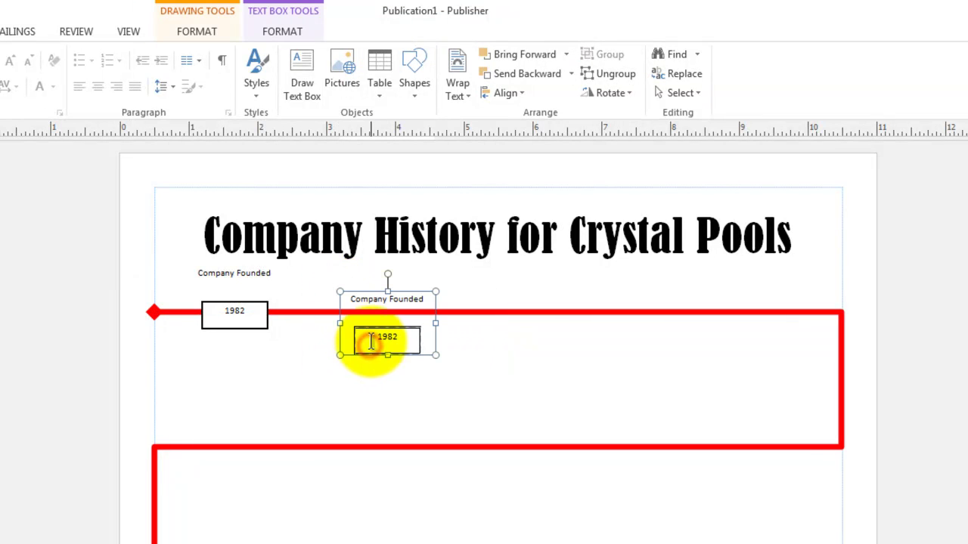
pyautogui.click(377, 353)
pyautogui.moveTo(365, 343); pyautogui.dragTo(346, 328)
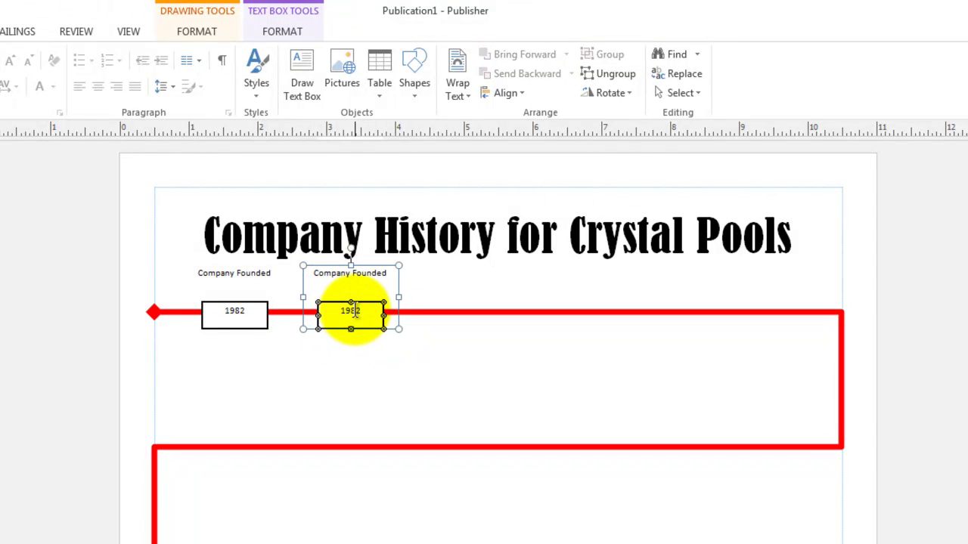
# Step: Change the second entry's year to 1985 and its caption to "Second Store Opens"
pyautogui.doubleClick(355, 312)
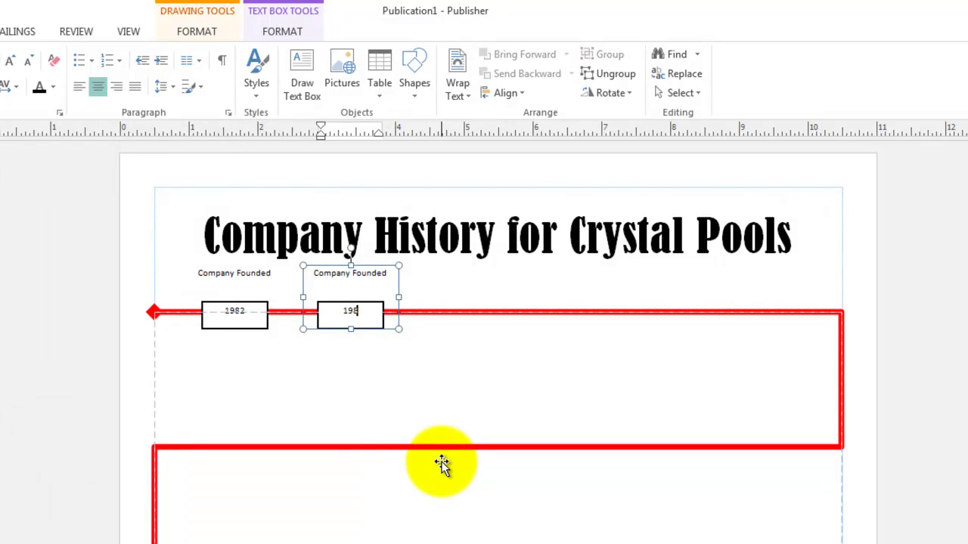
pyautogui.click(383, 274)
pyautogui.moveTo(384, 274); pyautogui.dragTo(309, 273)
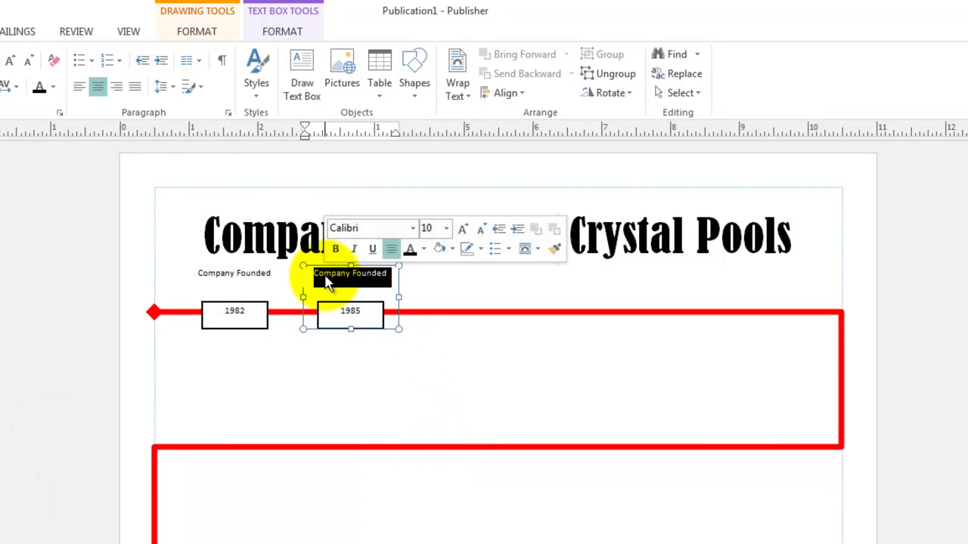
pyautogui.write('Second Store Opens')
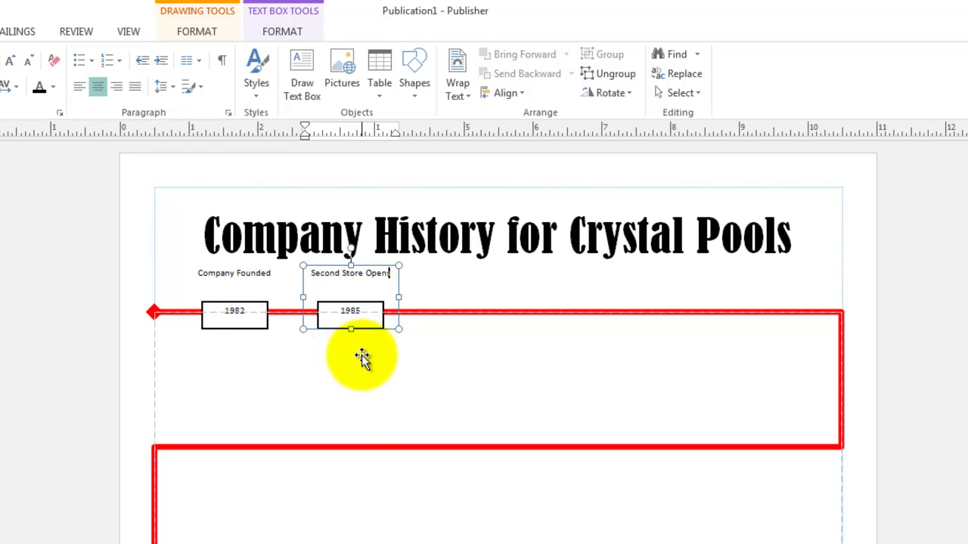
pyautogui.click(862, 277)
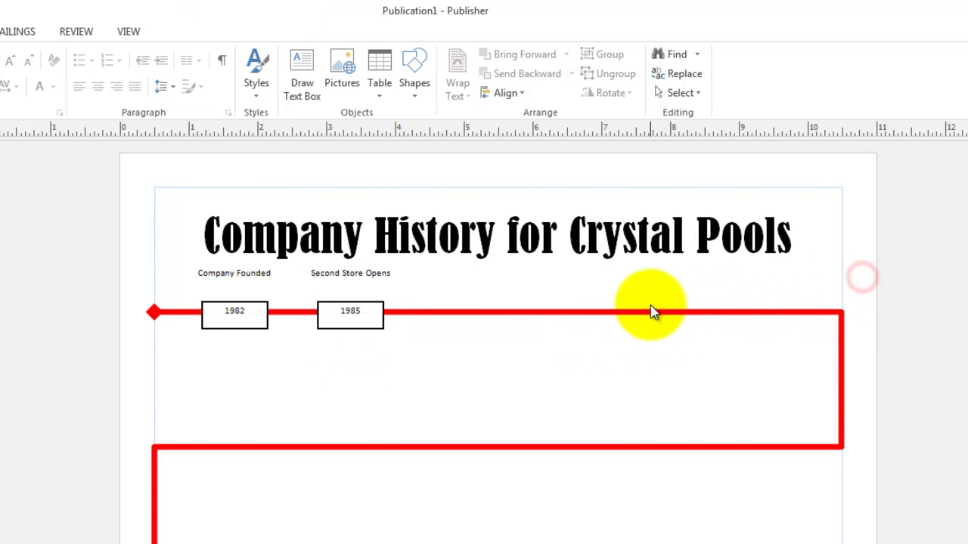
# Step: Paste another copy of the group and place it on the line after the 1985 entry
pyautogui.rightClick(473, 289)
pyautogui.click(508, 341)
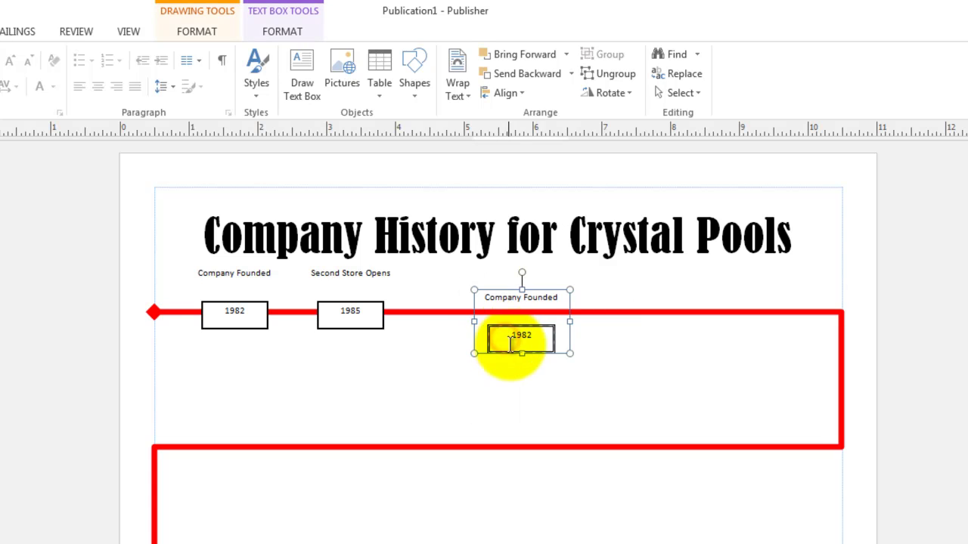
pyautogui.moveTo(508, 353); pyautogui.dragTo(446, 329)
pyautogui.moveTo(388, 217); pyautogui.dragTo(390, 217)
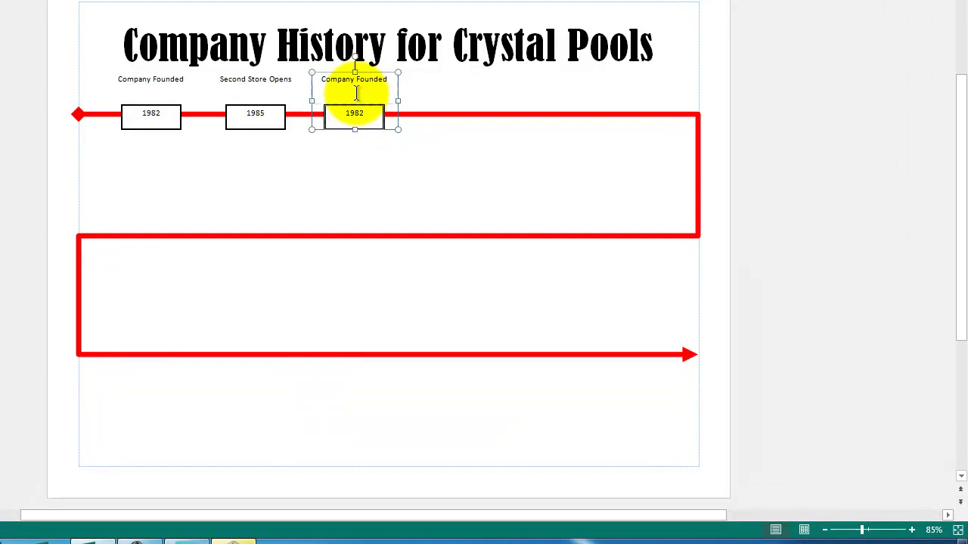
# Step: Change the third entry's year to 1989 and its caption to "Six new products launched"
pyautogui.doubleClick(405, 202)
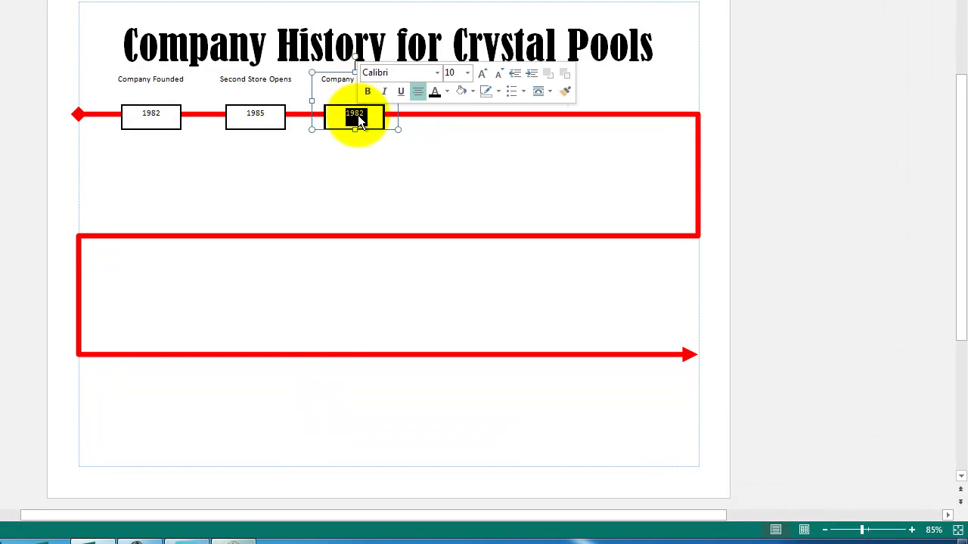
pyautogui.write('19')
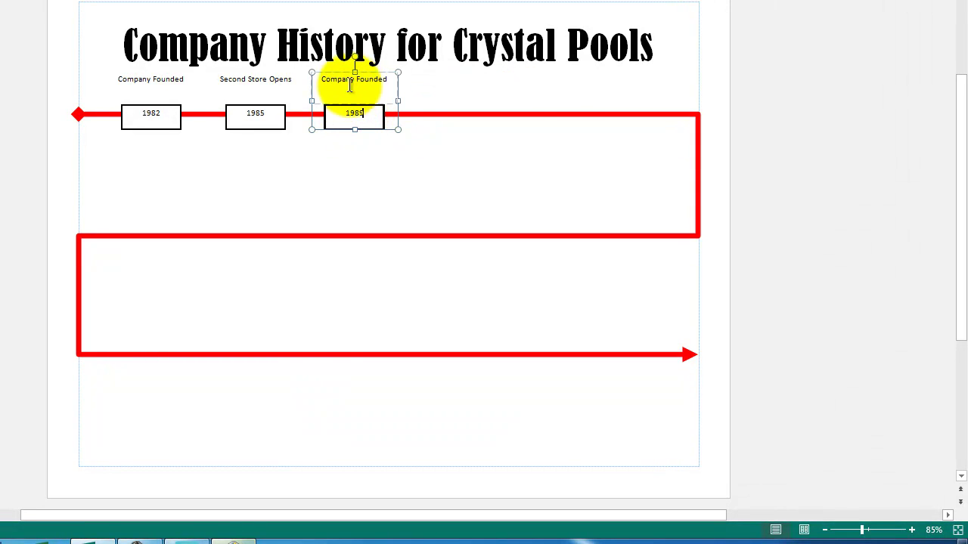
pyautogui.click(385, 80)
pyautogui.moveTo(385, 81); pyautogui.dragTo(321, 80)
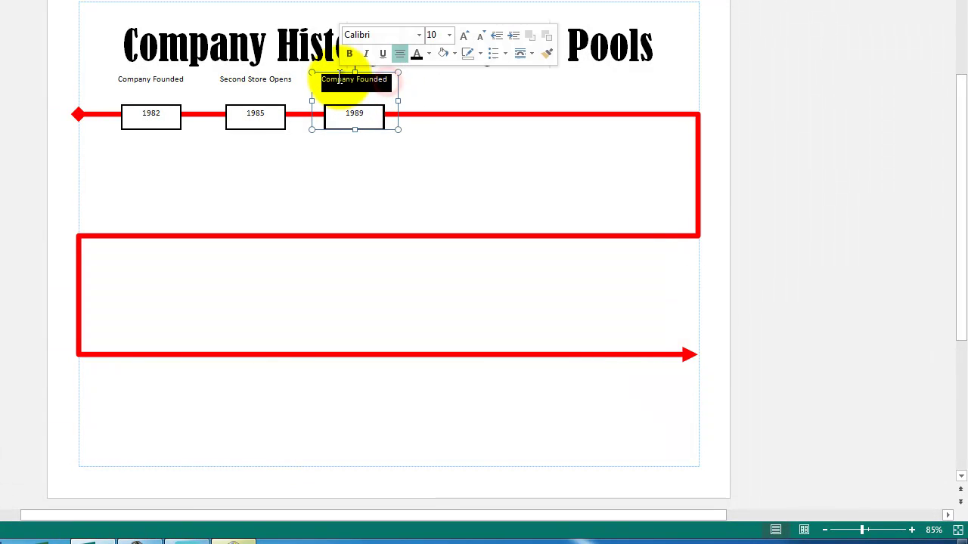
pyautogui.write('Six r')
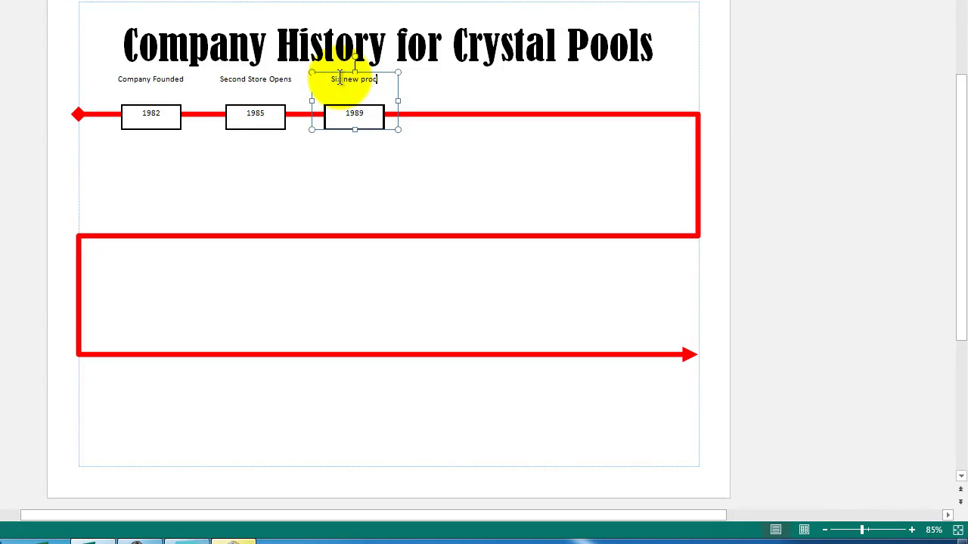
pyautogui.write('ew products launched')
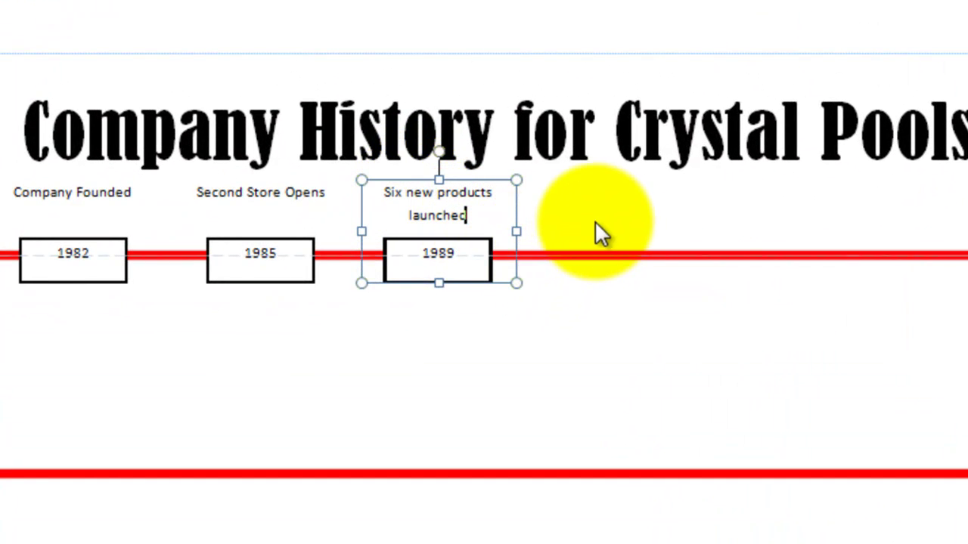
# Step: Paste a fourth copy of the group and place it on the line after the 1989 entry
pyautogui.rightClick(595, 221)
pyautogui.click(645, 306)
pyautogui.moveTo(632, 318); pyautogui.dragTo(574, 276)
# Step: Change the fourth entry's year to 1990 and its caption to "$1 million in annual sales"
pyautogui.doubleClick(618, 255)
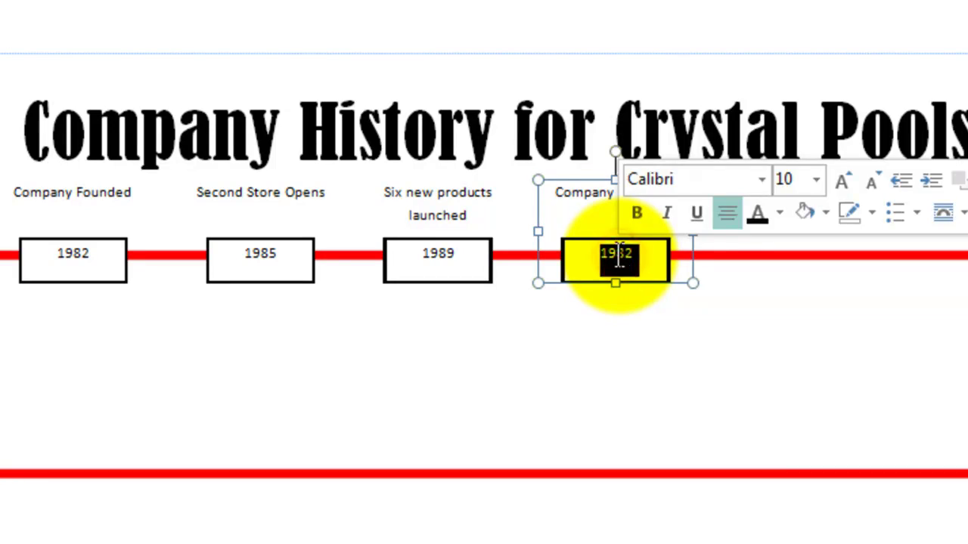
pyautogui.write('1990')
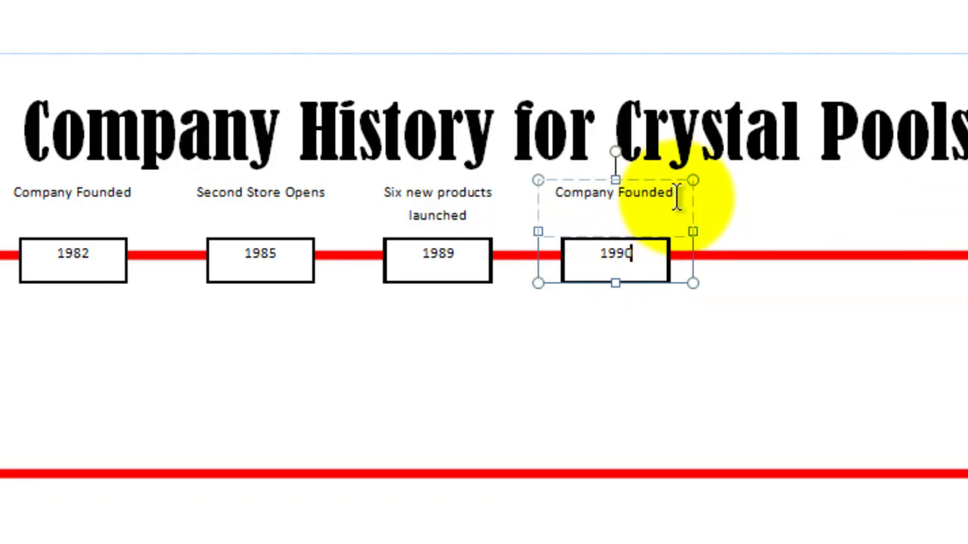
pyautogui.moveTo(676, 192); pyautogui.dragTo(542, 192)
pyautogui.write('S')
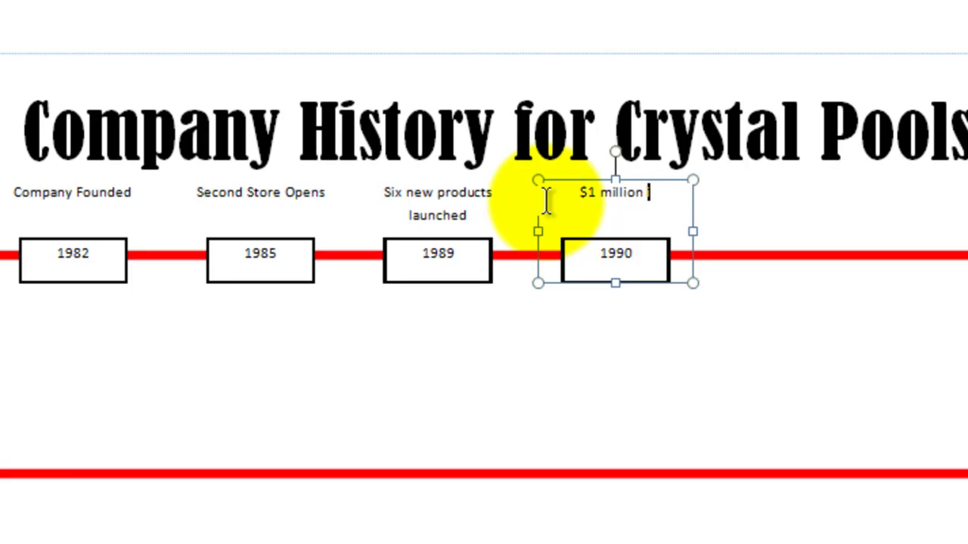
pyautogui.write('sales')
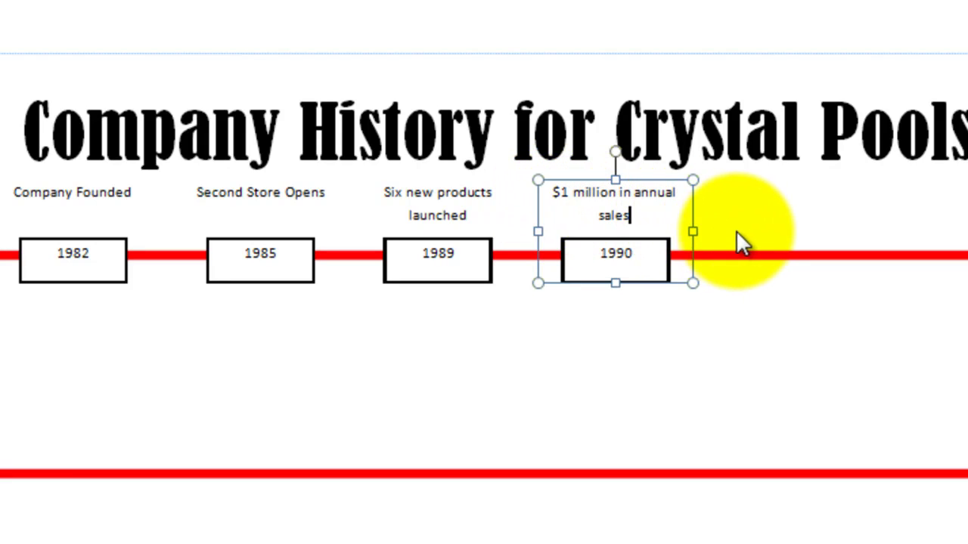
# Step: Paste a fifth copy of the group and place it on the line after the 1990 entry
pyautogui.rightClick(737, 229)
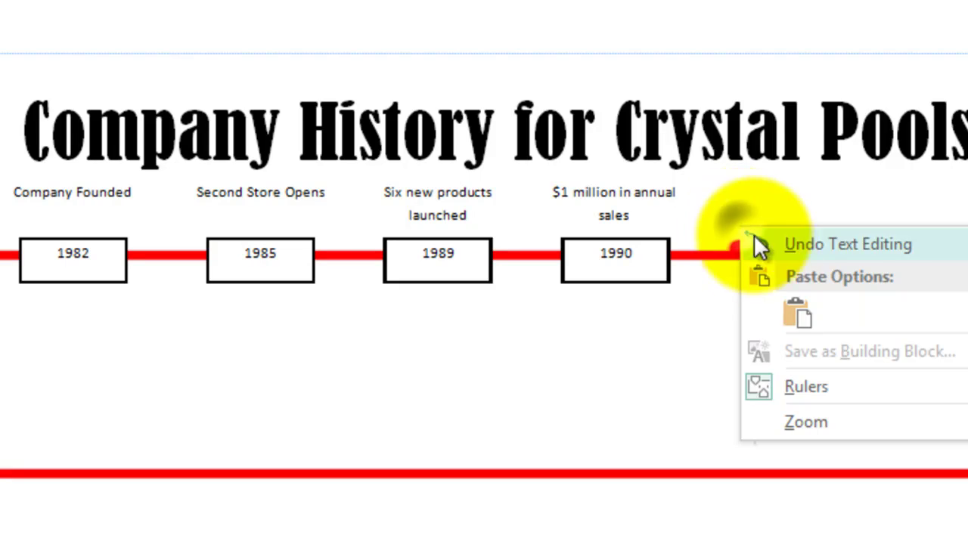
pyautogui.click(784, 308)
pyautogui.moveTo(778, 326); pyautogui.dragTo(778, 281)
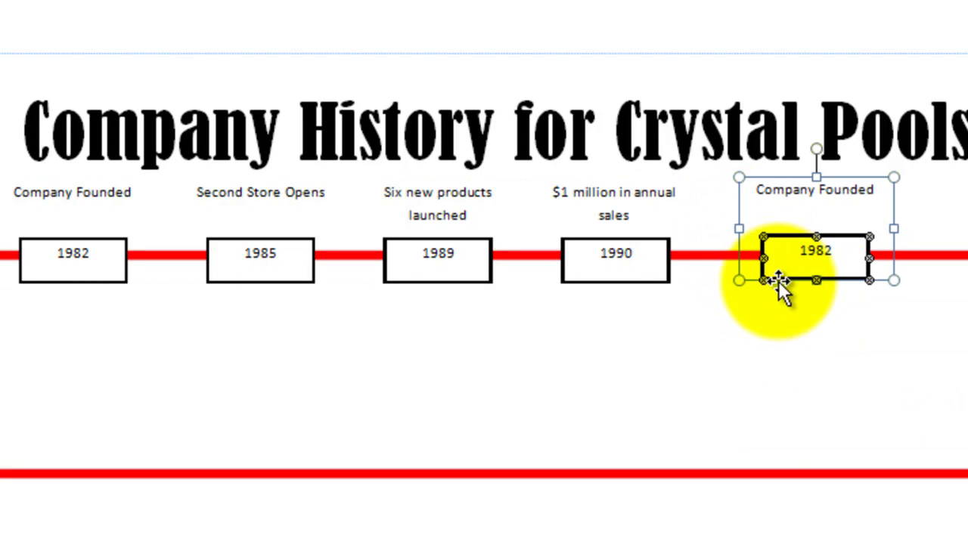
# Step: Change the fifth entry's year to 1996 and its caption to "Founder “ Dad” retures"
pyautogui.doubleClick(811, 259)
pyautogui.write('199')
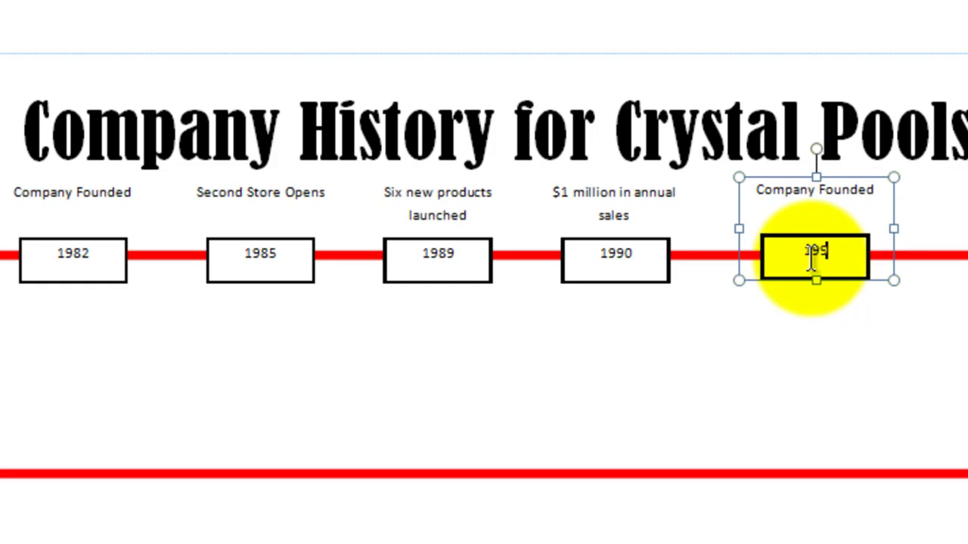
pyautogui.write('6')
pyautogui.moveTo(765, 198); pyautogui.dragTo(852, 200)
pyautogui.write('Founder “ Dad”')
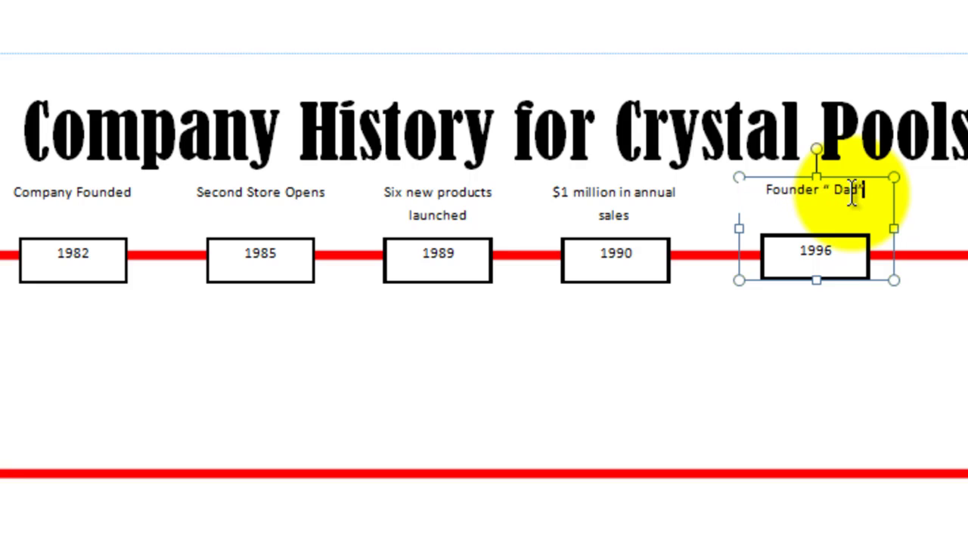
pyautogui.write('s')
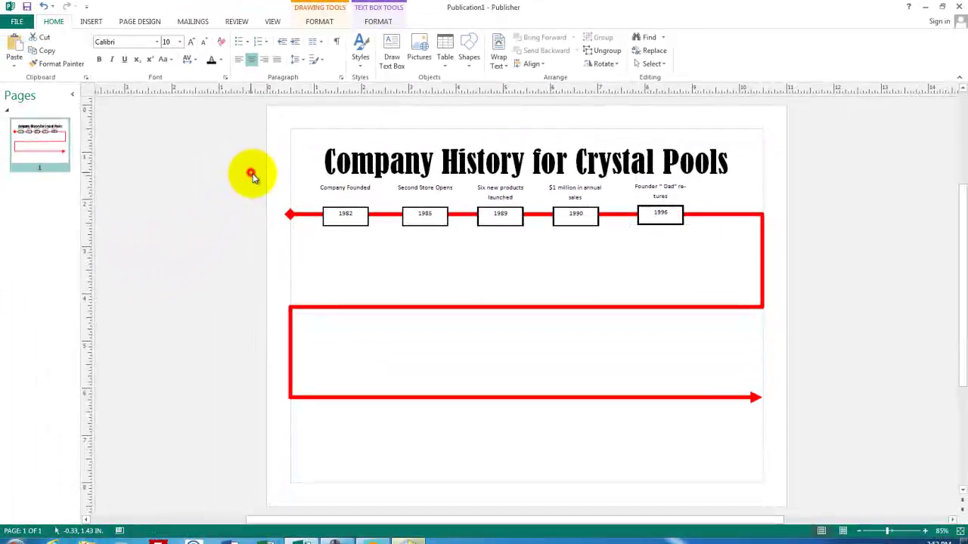
# Step: Select all five timeline entries, align them by their middles and distribute them horizontally
pyautogui.moveTo(253, 173); pyautogui.dragTo(723, 240)
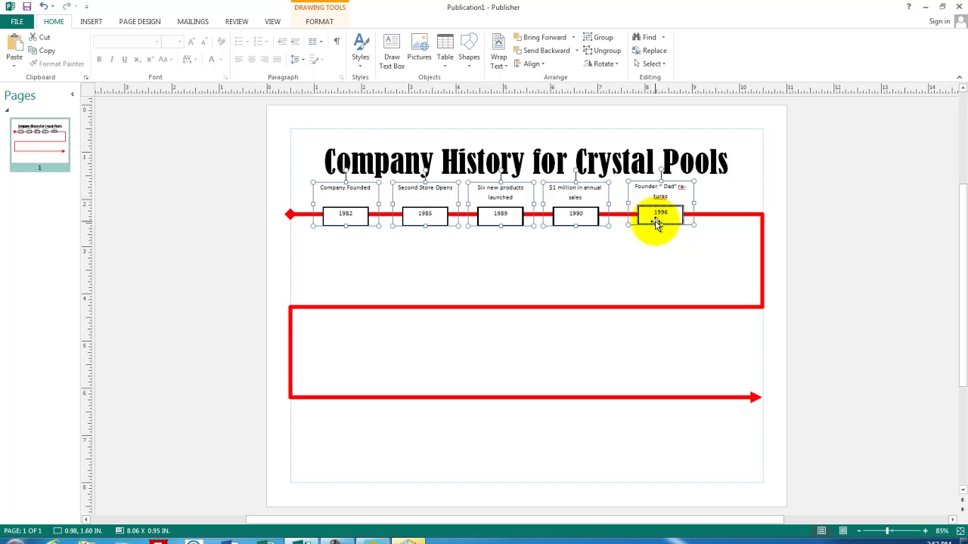
pyautogui.click(544, 66)
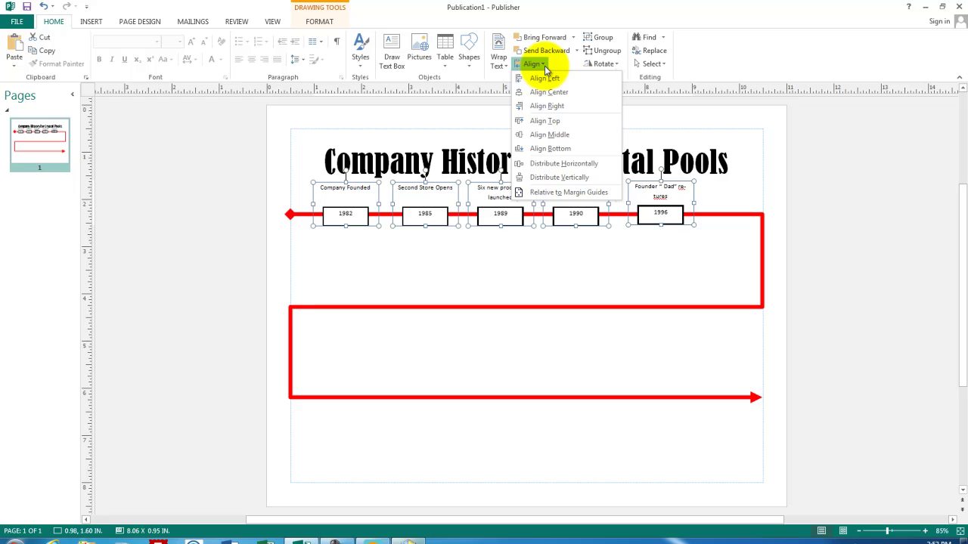
pyautogui.click(545, 136)
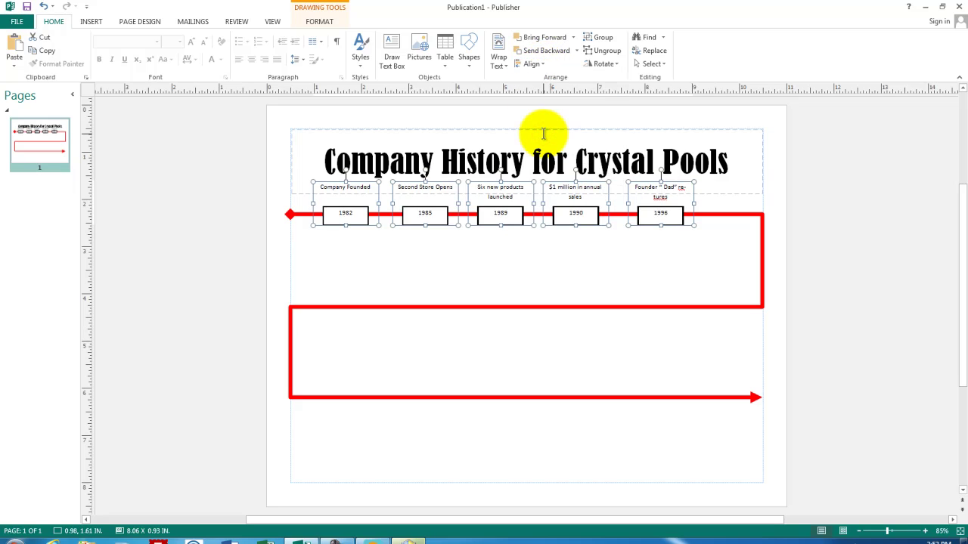
pyautogui.click(544, 65)
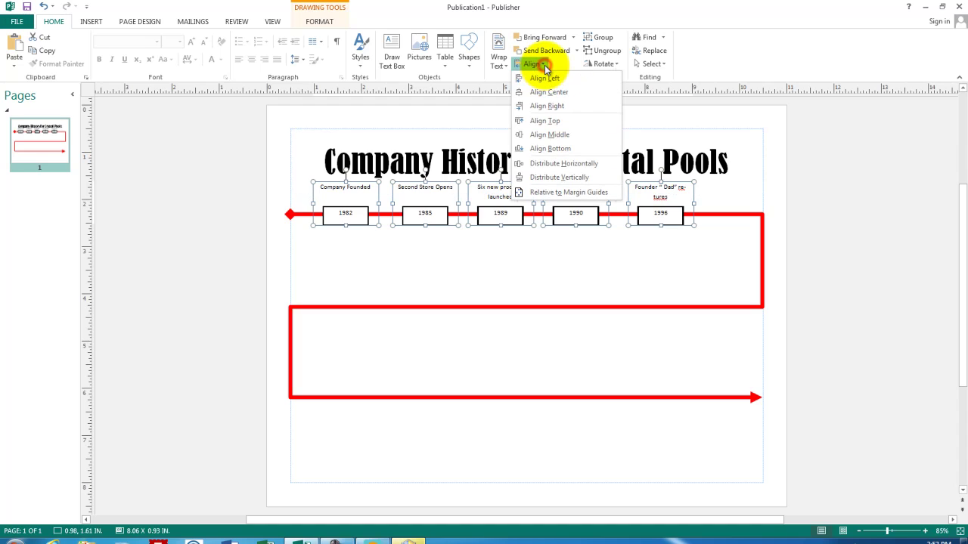
pyautogui.click(552, 165)
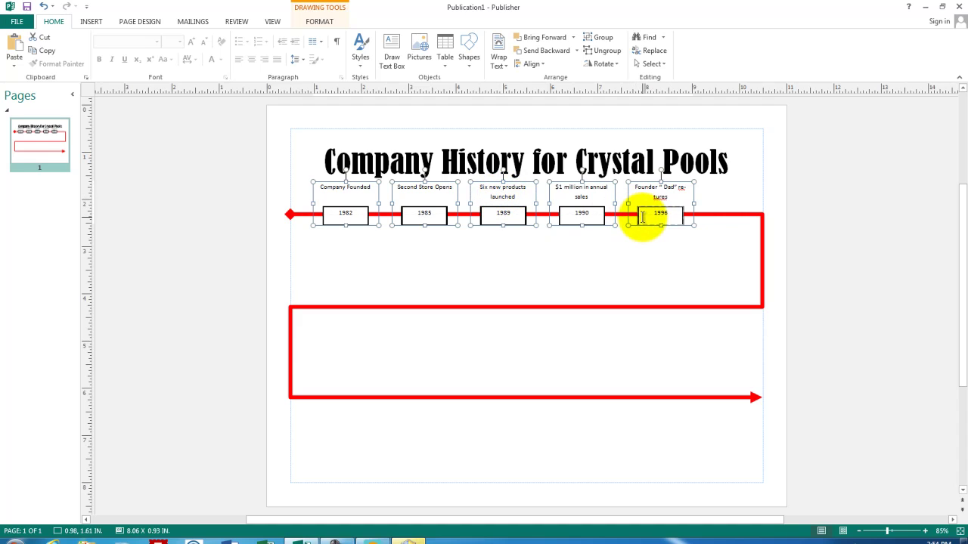
# Step: Group the five aligned entries into a single row and copy it
pyautogui.click(603, 38)
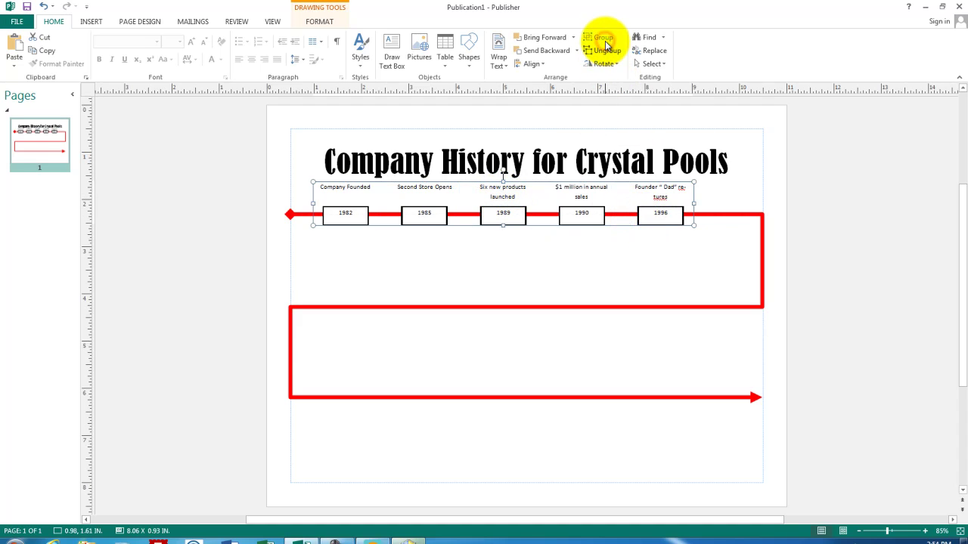
pyautogui.rightClick(522, 218)
pyautogui.click(538, 239)
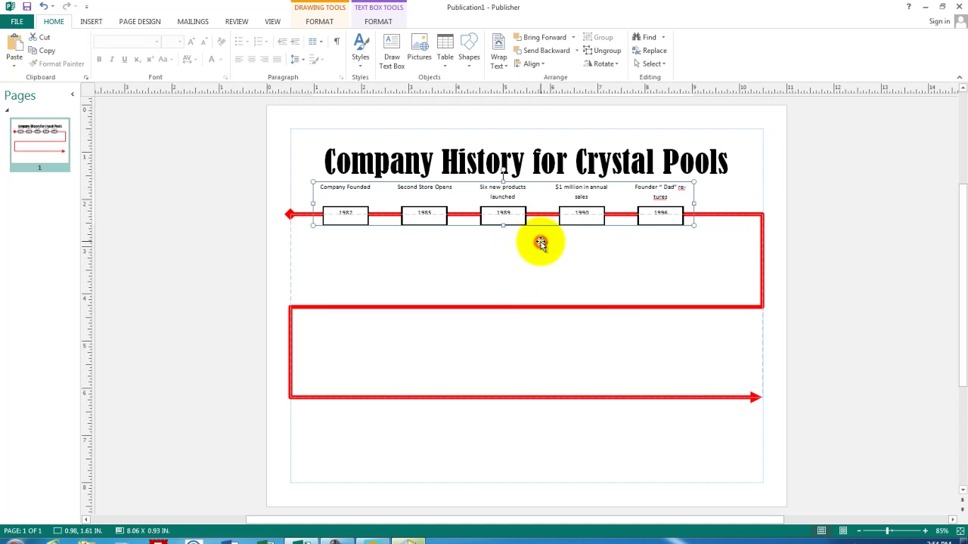
# Step: Paste the copied row and place it on the second horizontal stretch of the red line, beneath the first row
pyautogui.click(275, 255)
pyautogui.rightClick(270, 255)
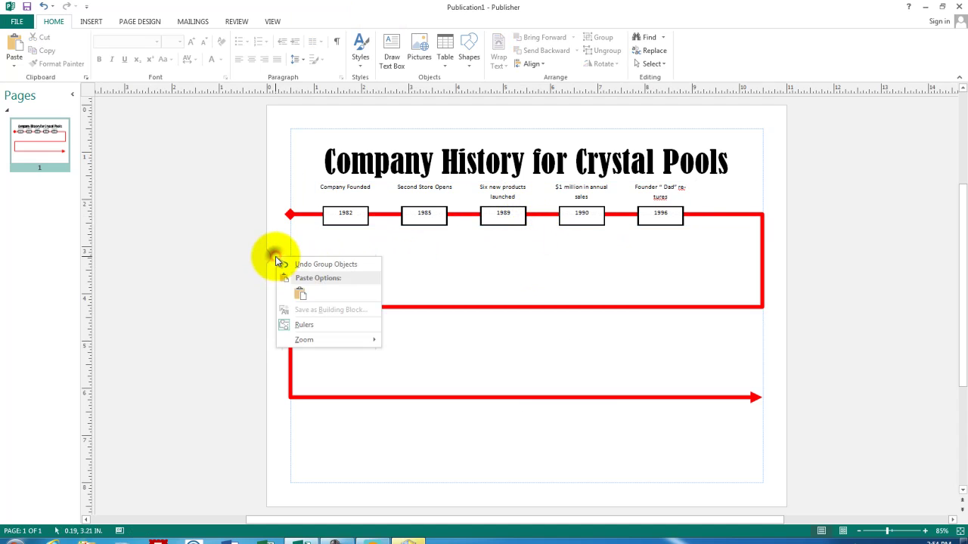
pyautogui.click(303, 294)
pyautogui.moveTo(329, 294); pyautogui.dragTo(367, 313)
# Step: Change the rightmost entry of the second row to year 1999 with the caption "First company paten issued"
pyautogui.click(346, 304)
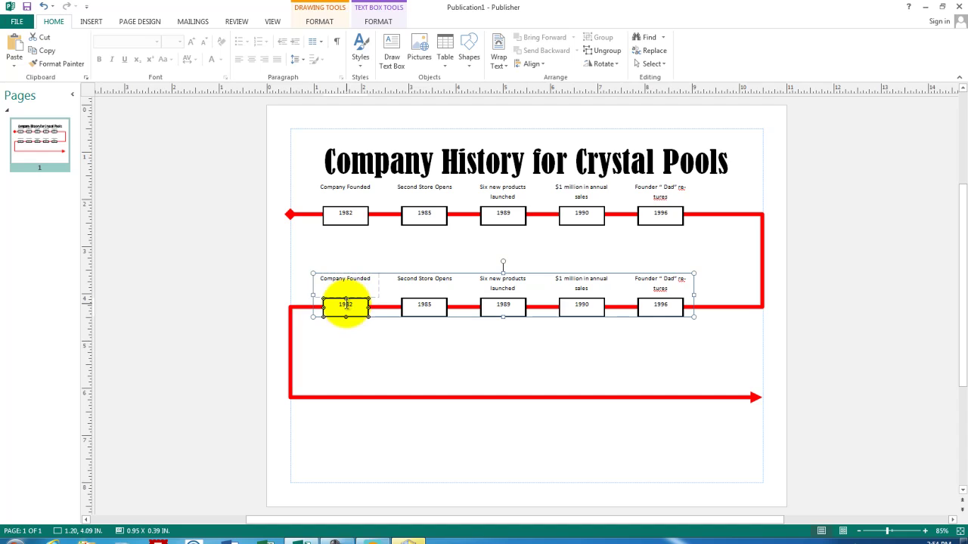
pyautogui.doubleClick(345, 304)
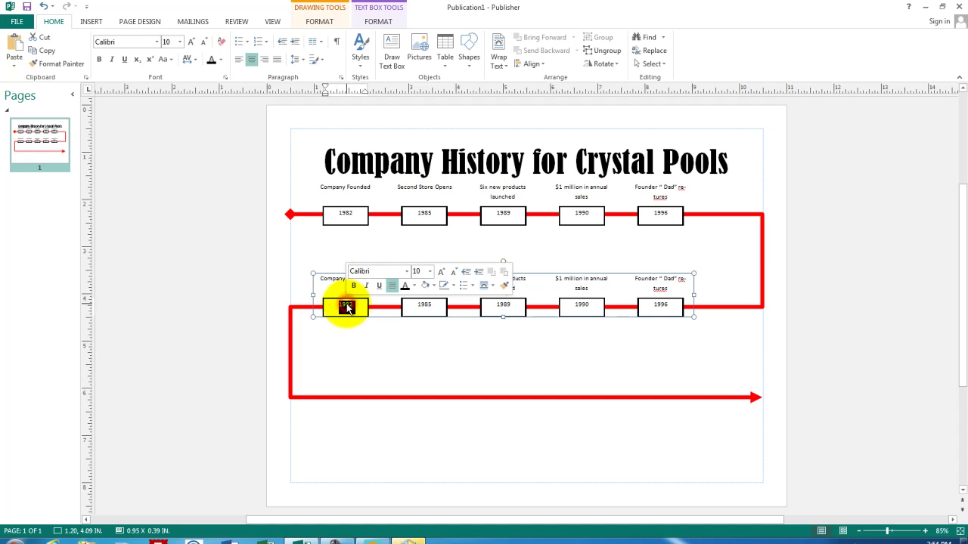
pyautogui.doubleClick(660, 305)
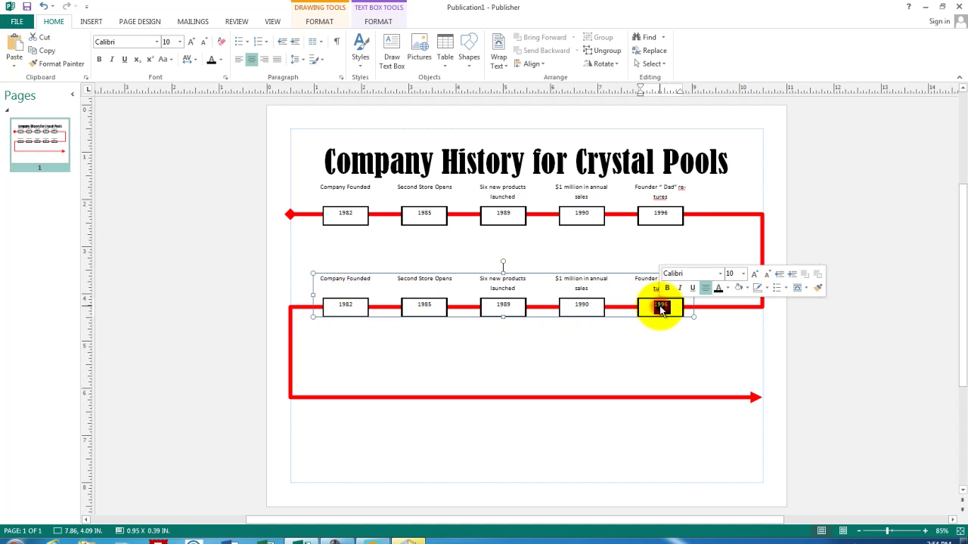
pyautogui.write('199')
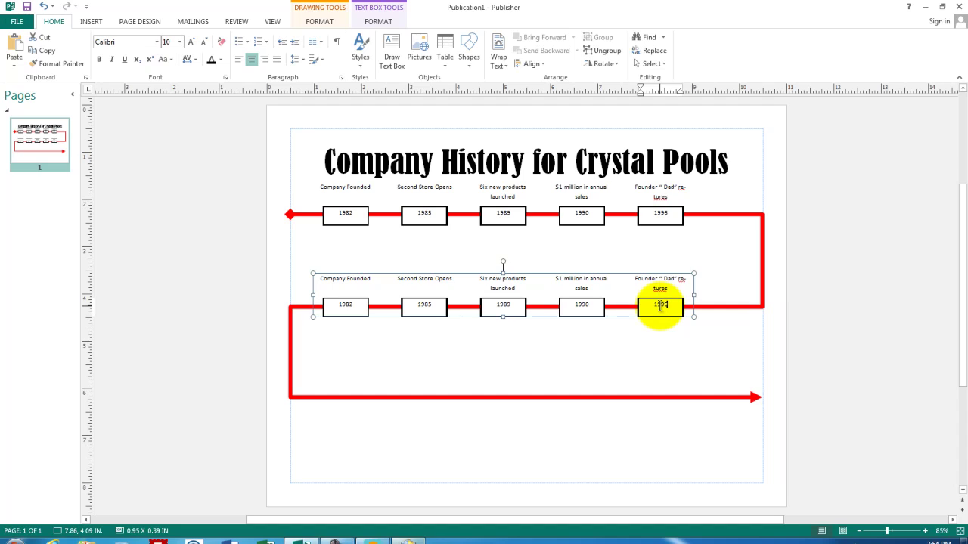
pyautogui.write('9')
pyautogui.moveTo(635, 277); pyautogui.dragTo(680, 287)
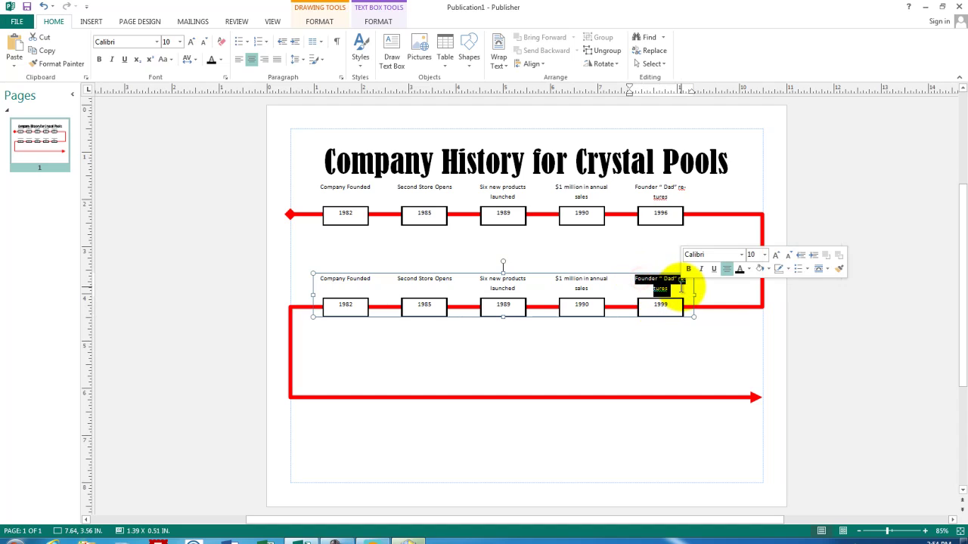
pyautogui.write('First company')
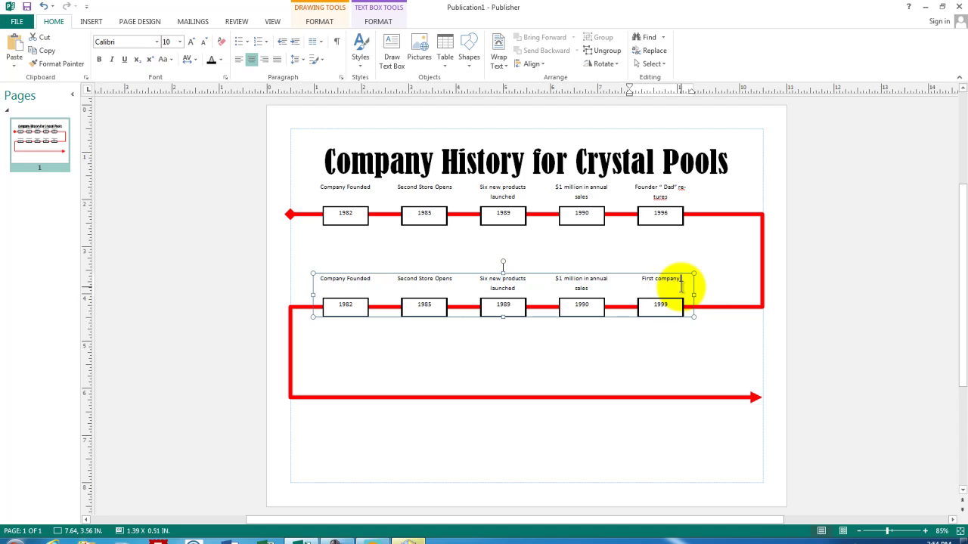
pyautogui.write(' patent issue')
# Step: Fill the remaining second-row entries: 2002 "$2 million in annual sales", 2004 "Company Union Founded", 2005 "CEO featured on Forbes Magazine", 2007 "Public Stock Offering"
pyautogui.doubleClick(582, 304)
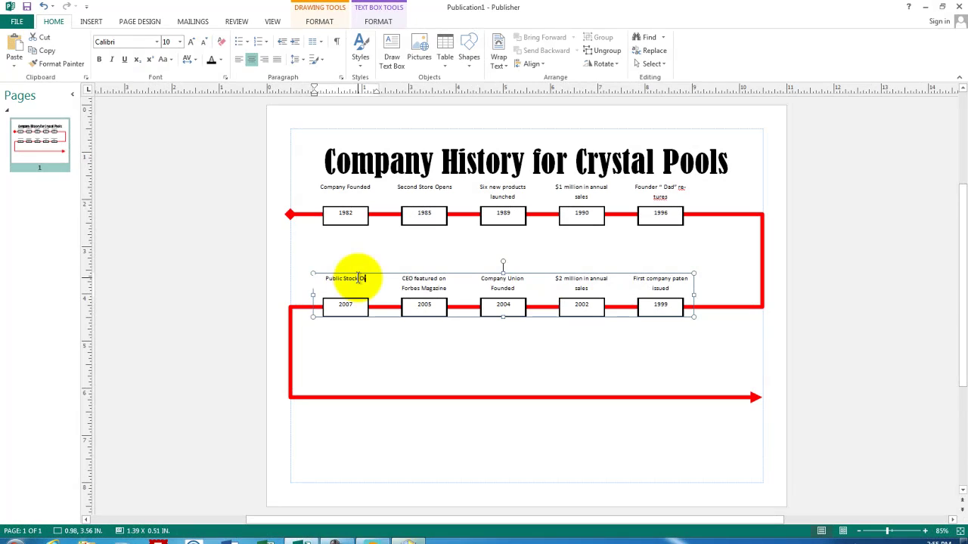
pyautogui.click(281, 277)
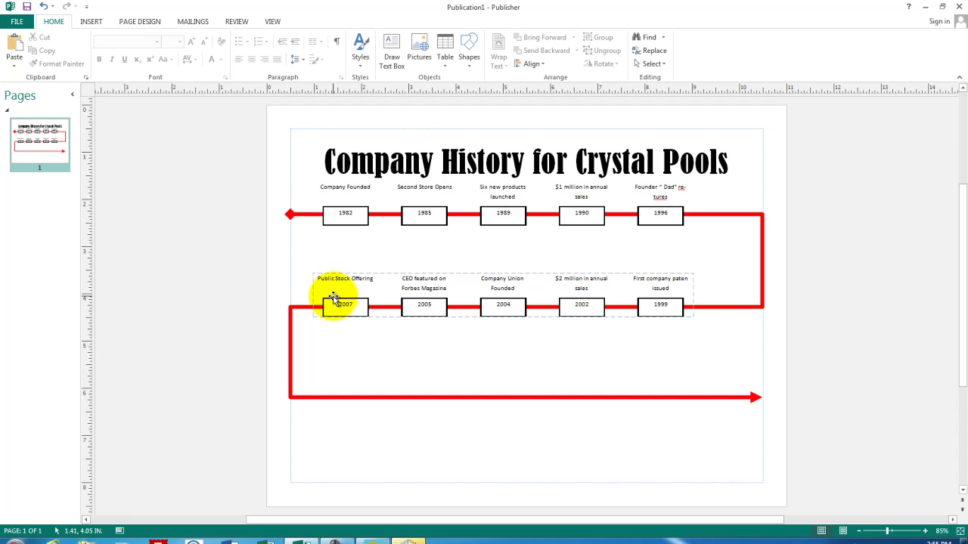
# Step: Paste another copy of the row and place it on the lowest stretch of the red line, ending at the arrowhead
pyautogui.rightClick(275, 329)
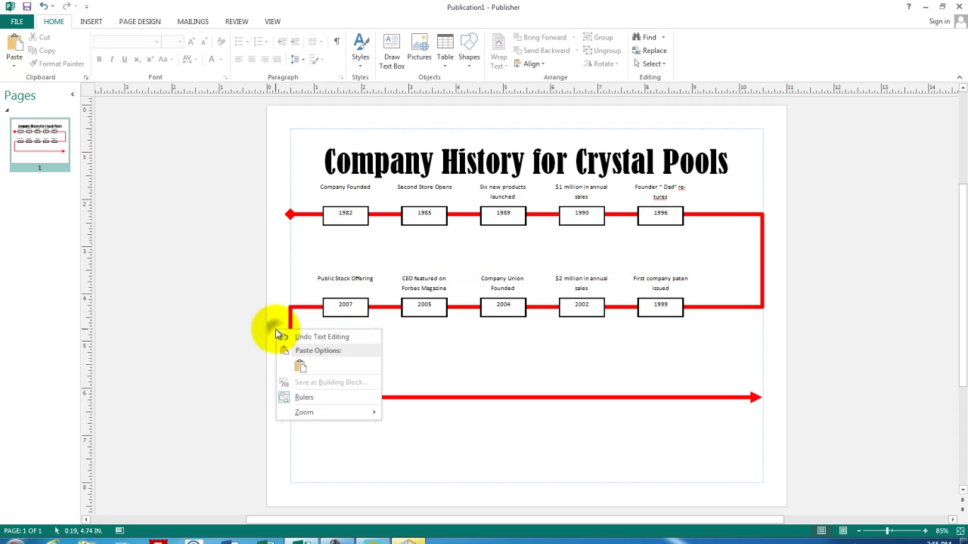
pyautogui.click(298, 365)
pyautogui.moveTo(330, 365); pyautogui.dragTo(372, 396)
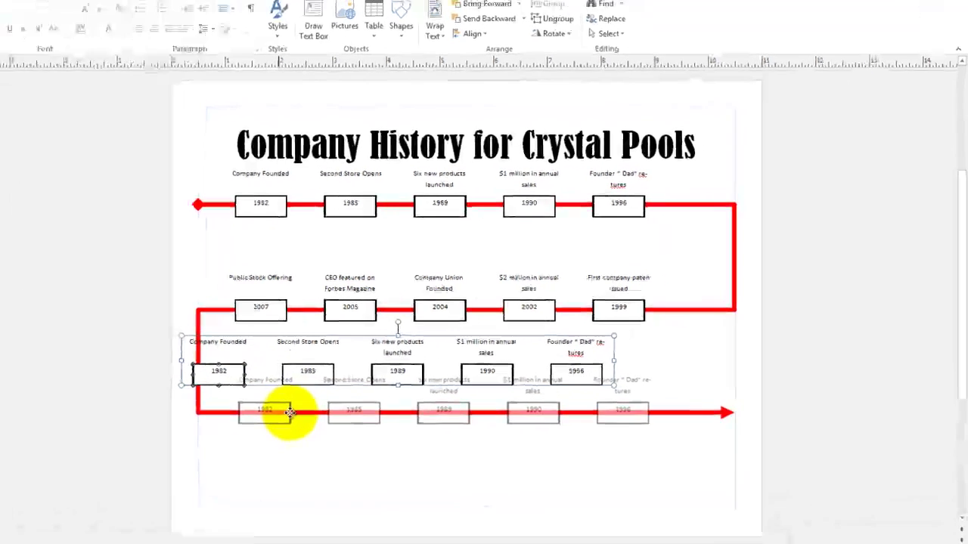
pyautogui.moveTo(289, 412); pyautogui.dragTo(285, 412)
pyautogui.click(246, 389)
pyautogui.click(258, 408)
# Step: Change the first entry of the third row to year 2008 with the caption "Company Merges with Magic Pools"
pyautogui.doubleClick(149, 428)
pyautogui.write('200')
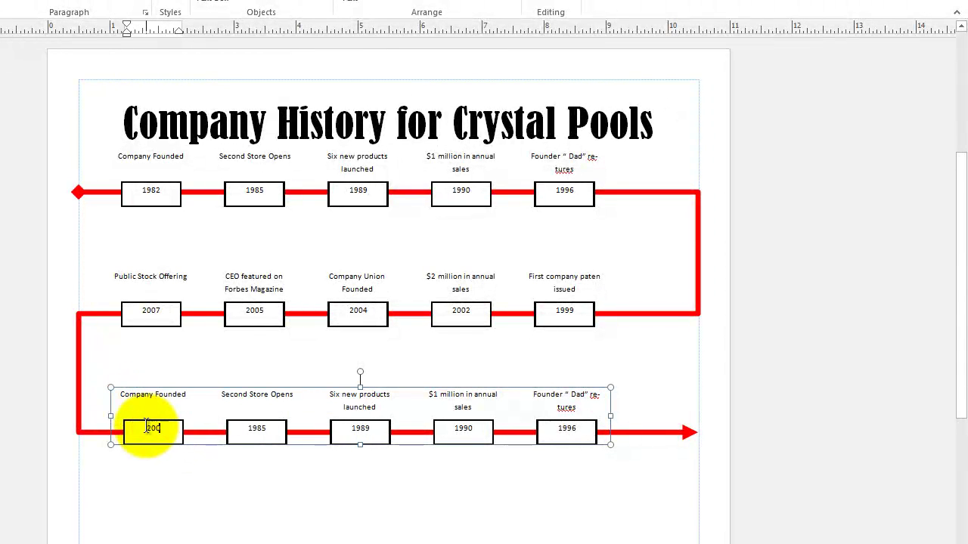
pyautogui.write('8')
pyautogui.click(134, 394)
pyautogui.moveTo(123, 394); pyautogui.dragTo(168, 399)
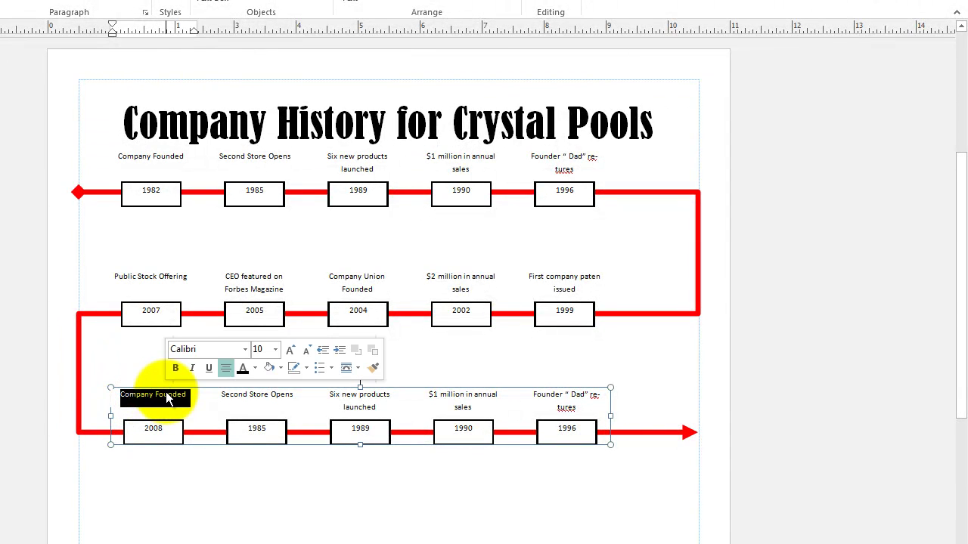
pyautogui.write('Company Merges with M')
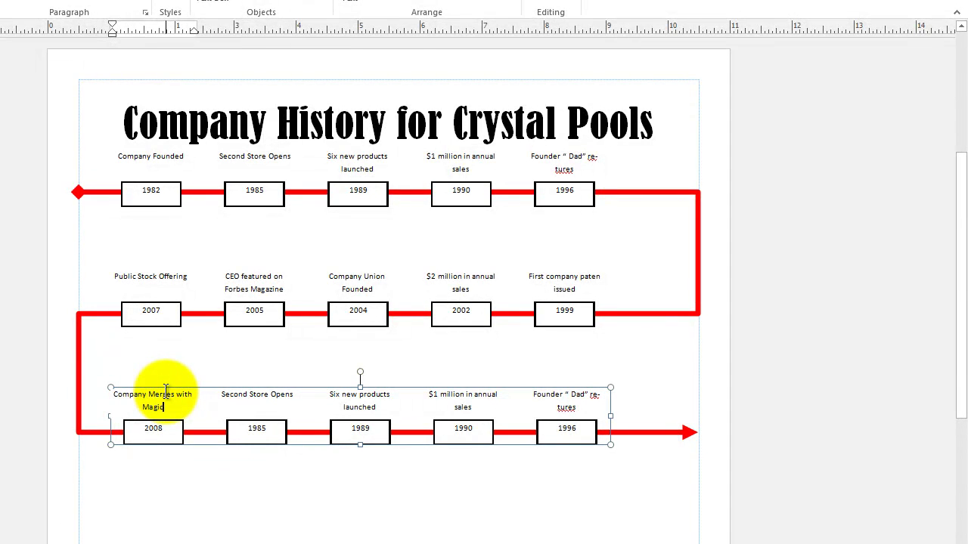
# Step: Fill the other third-row entries: 2009 "First International Store Opens", 2010 "1000th Employee Hired", 2011 "Self-cleaning pool invented", 2012 "Company declares bankruptcy"
pyautogui.doubleClick(255, 428)
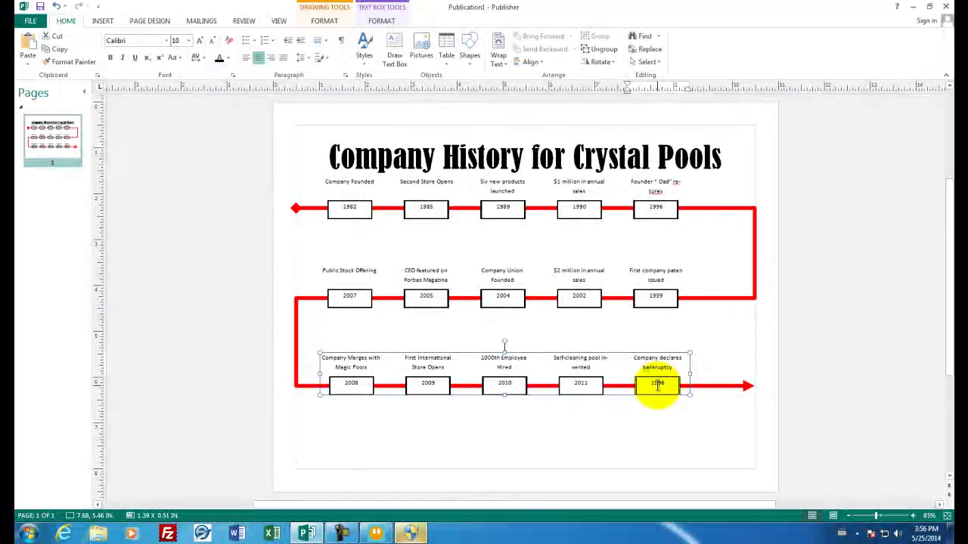
pyautogui.doubleClick(656, 386)
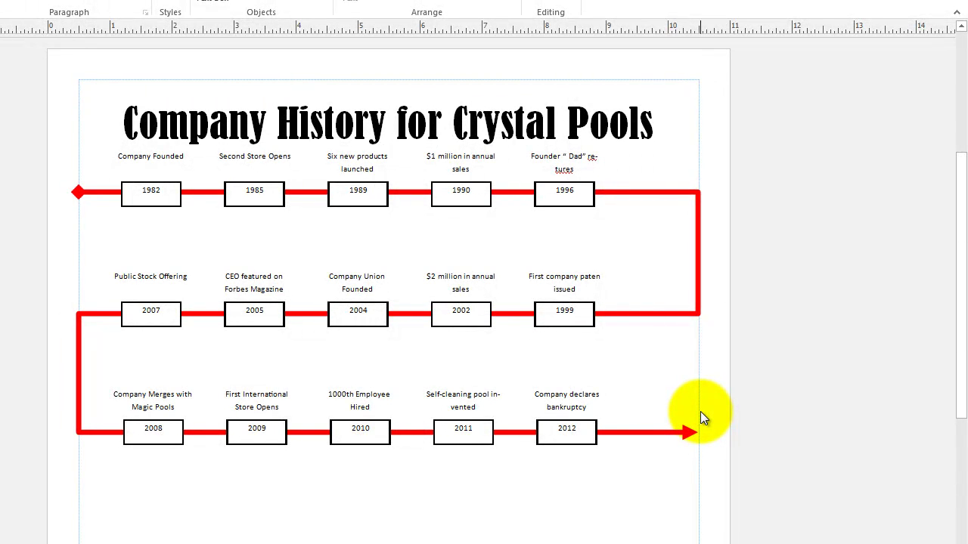
# Step: Select the three grouped rows of entries without the red line and align them by their centers
pyautogui.hotkey('ctrl', 'a')
pyautogui.click(167, 215)
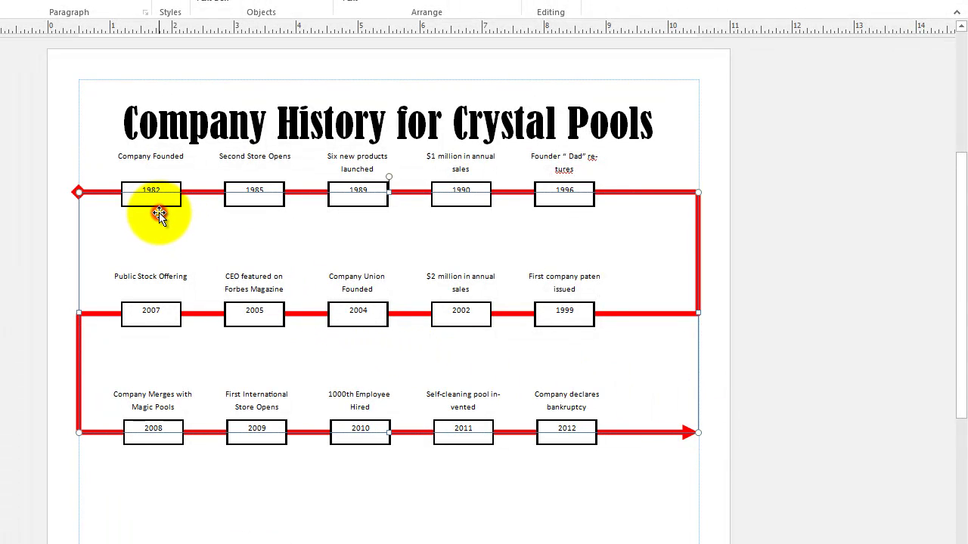
pyautogui.click(168, 158)
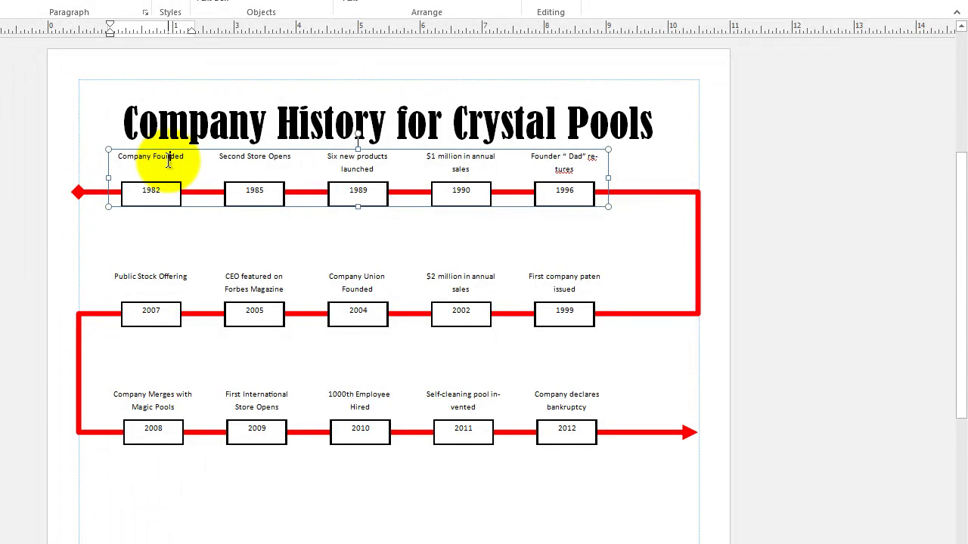
pyautogui.keyDown('shift'); pyautogui.click(154, 280); pyautogui.keyUp('shift')
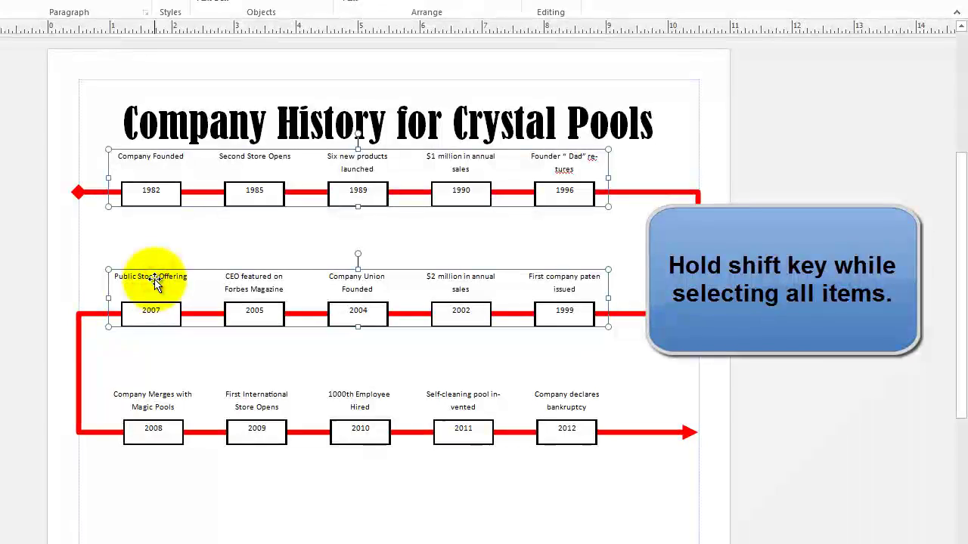
pyautogui.keyDown('shift'); pyautogui.click(155, 397); pyautogui.keyUp('shift')
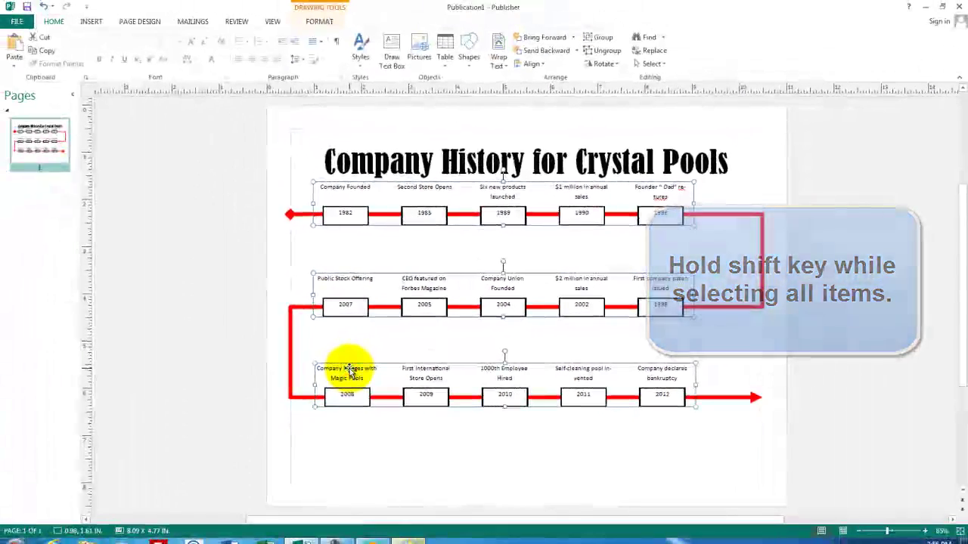
pyautogui.click(541, 64)
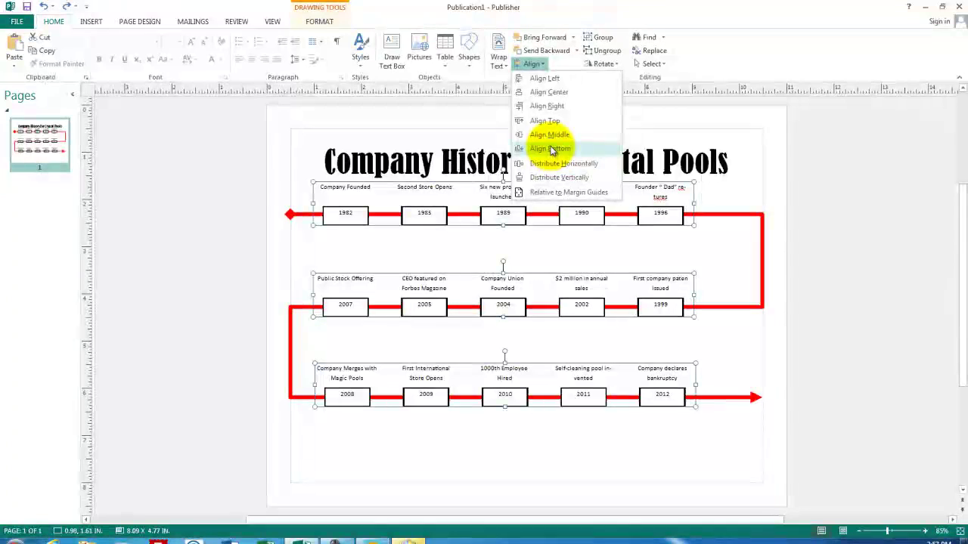
pyautogui.click(548, 93)
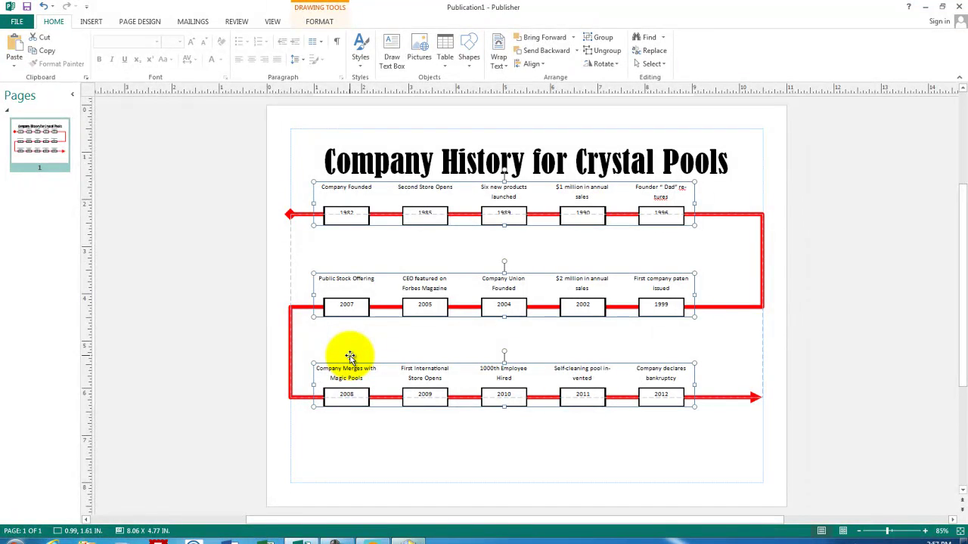
pyautogui.click(783, 321)
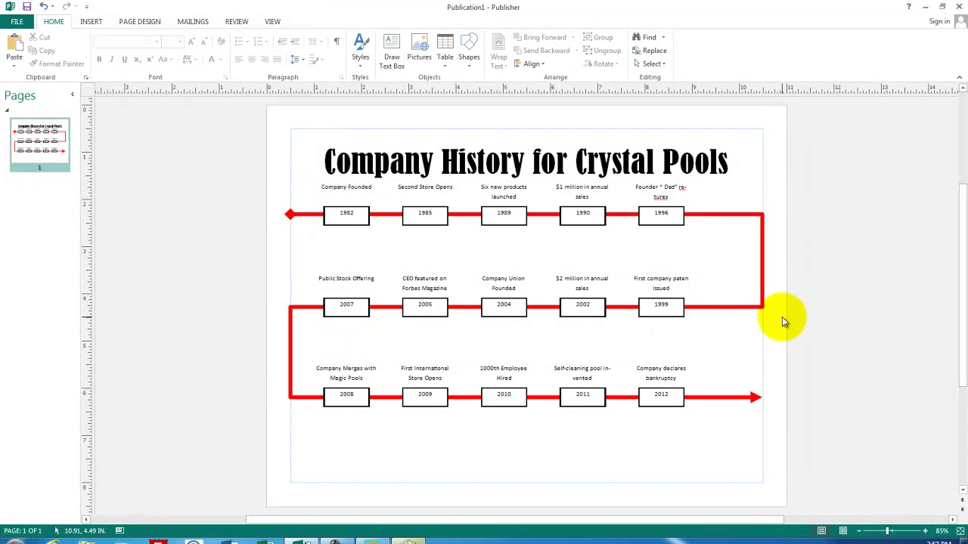